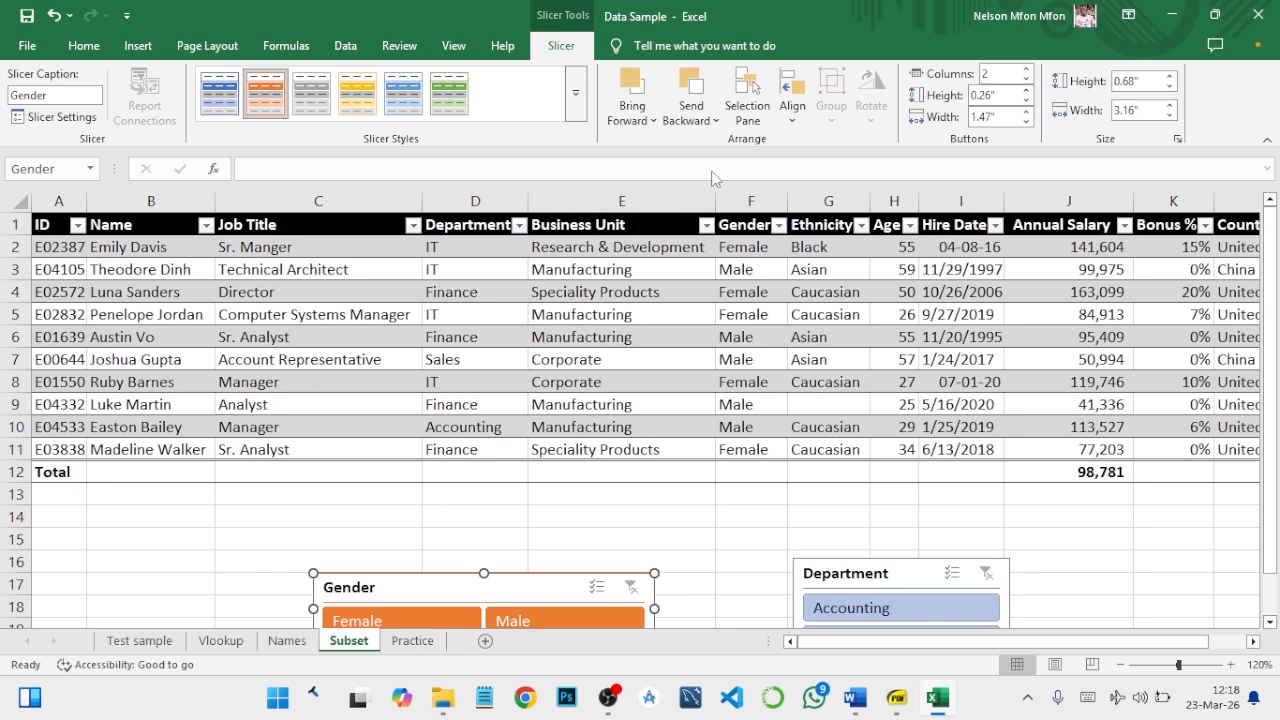
- Remove the total row from the data_one employee table
click(750, 291)
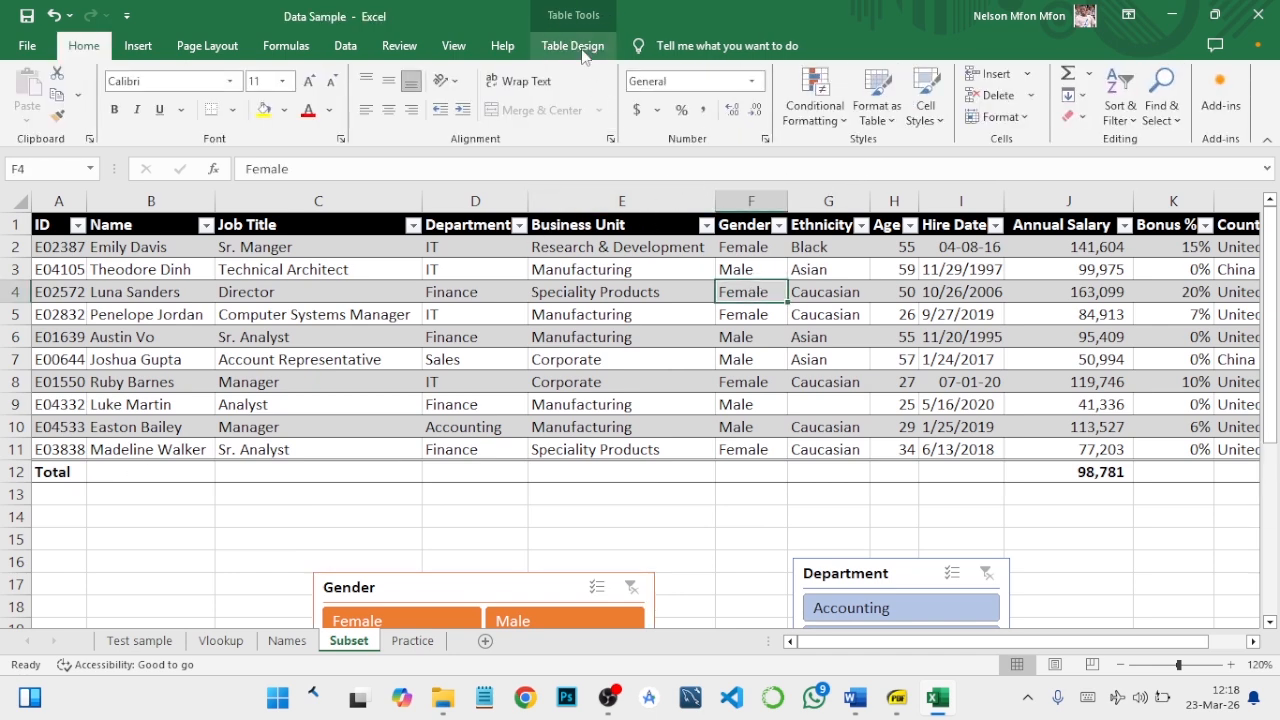
click(578, 46)
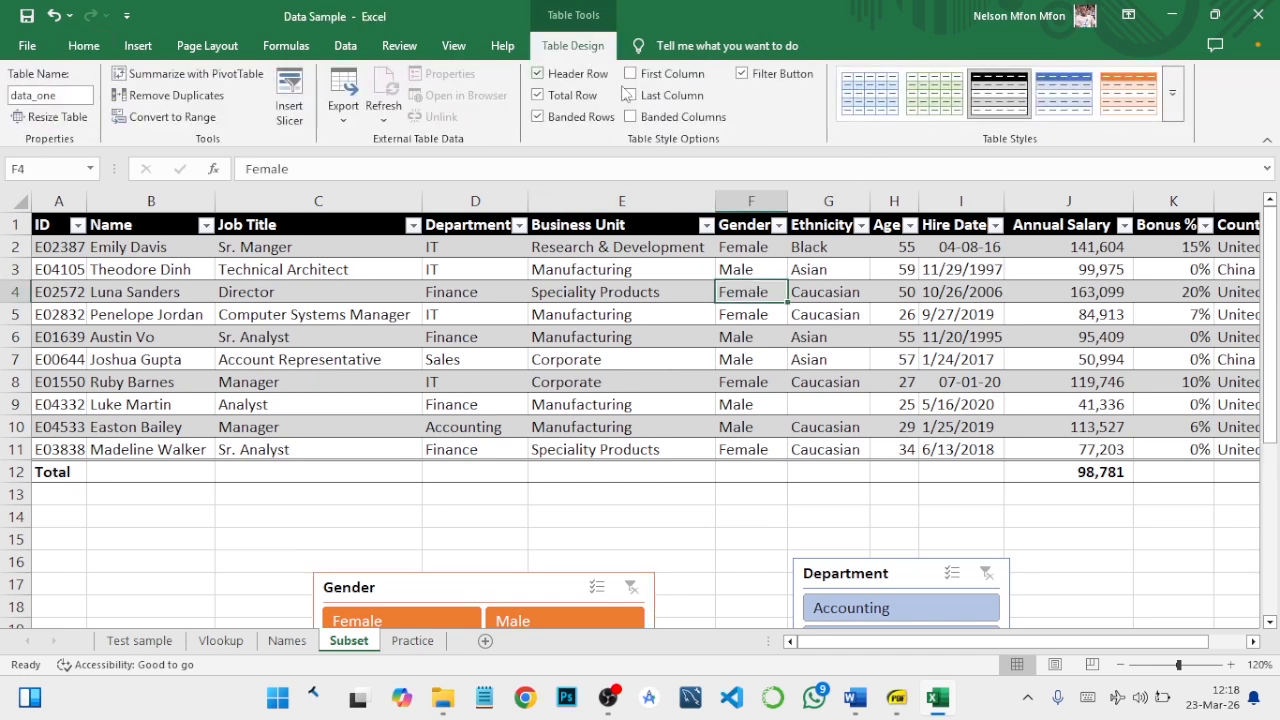
click(537, 95)
click(650, 382)
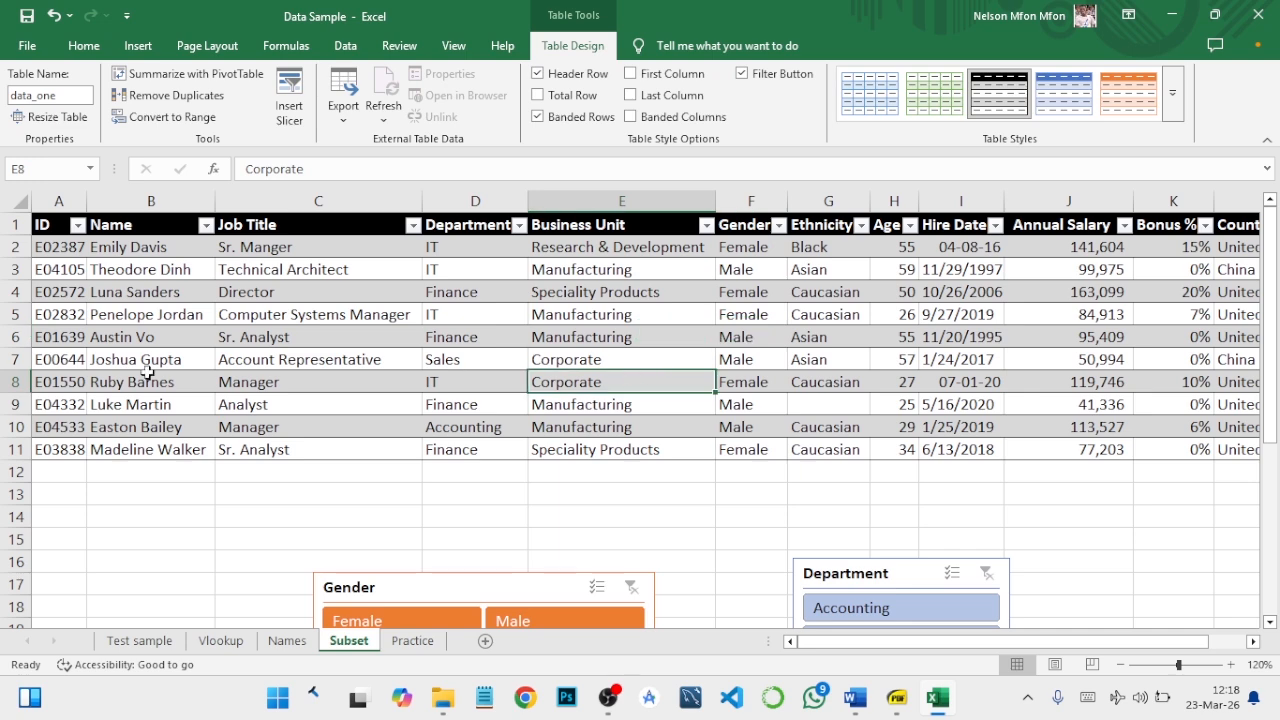
- Duplicate the employee record in row 4 by copying the whole row over row 6
click(18, 292)
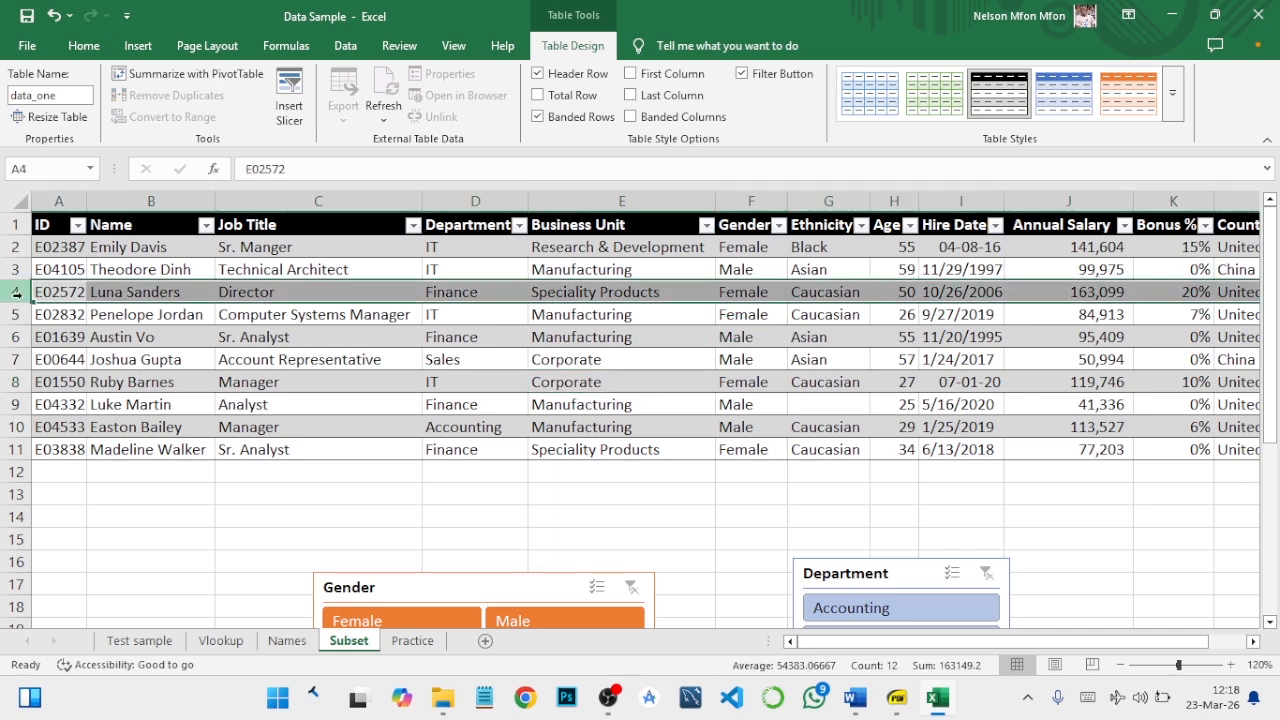
key(ctrl+c)
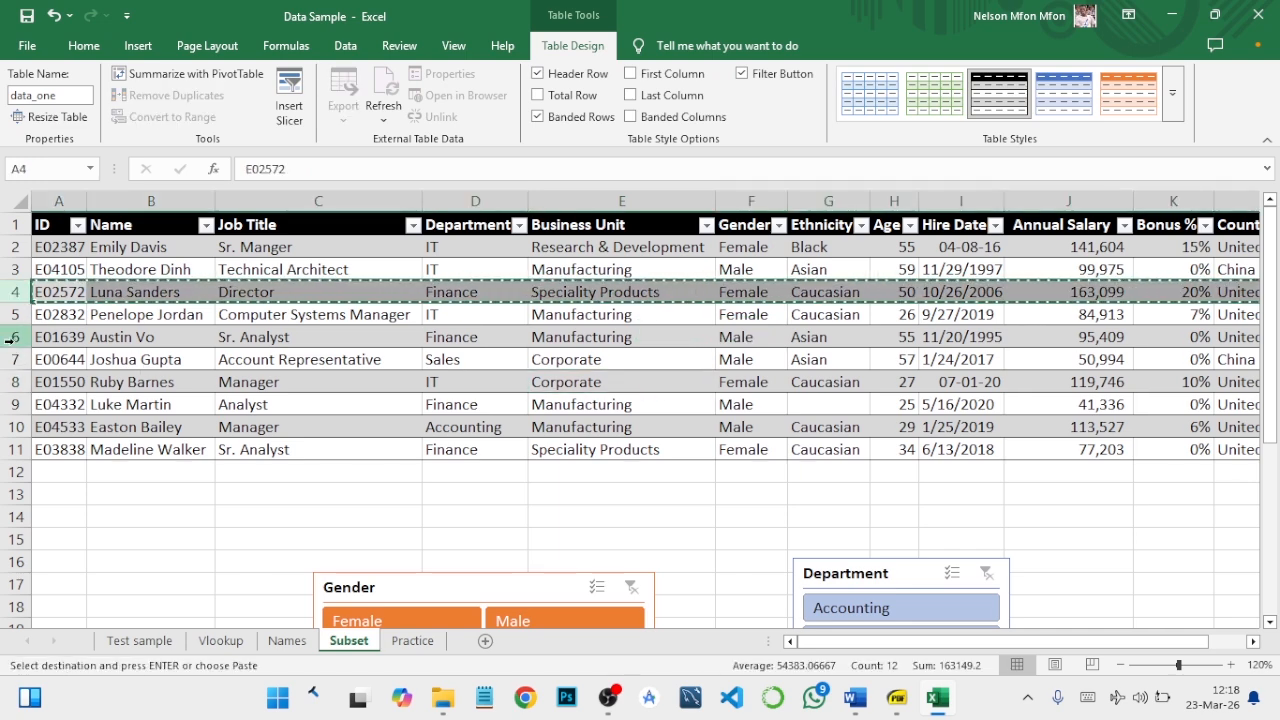
click(14, 337)
key(ctrl+v)
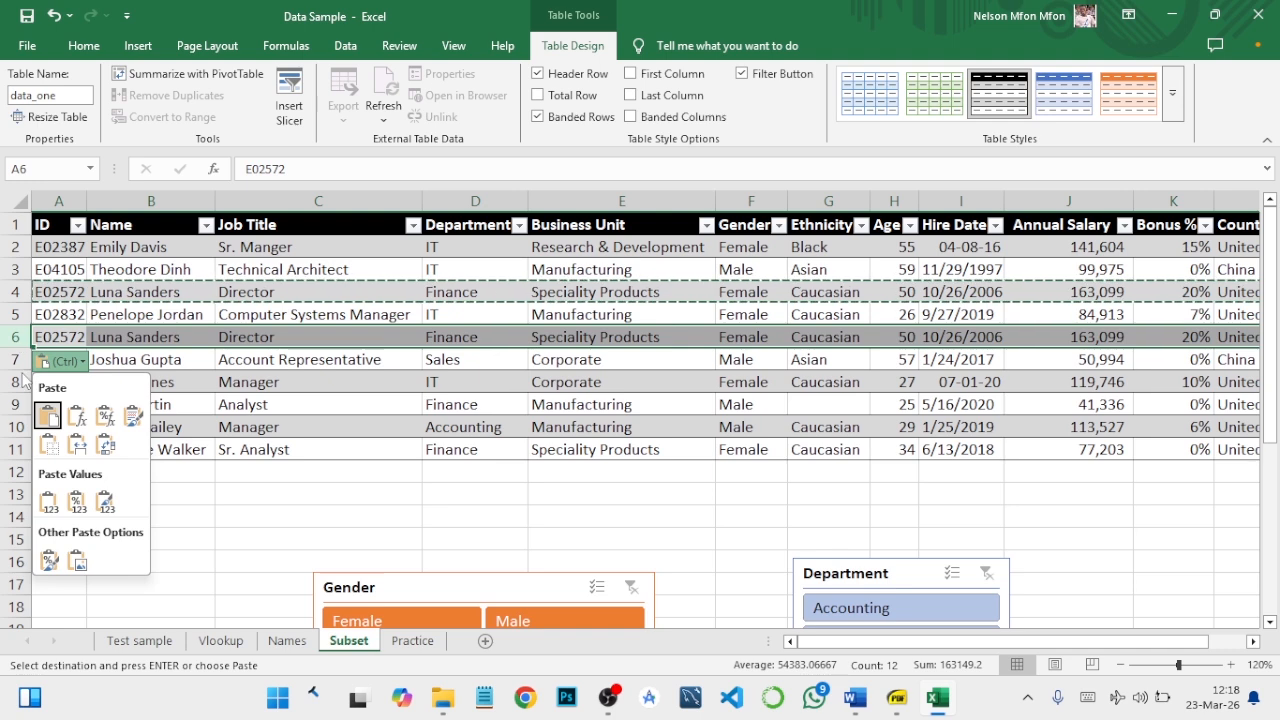
key(Escape)
- Copy the whole employee record in row 8 over row 10 to create another duplicate
click(12, 384)
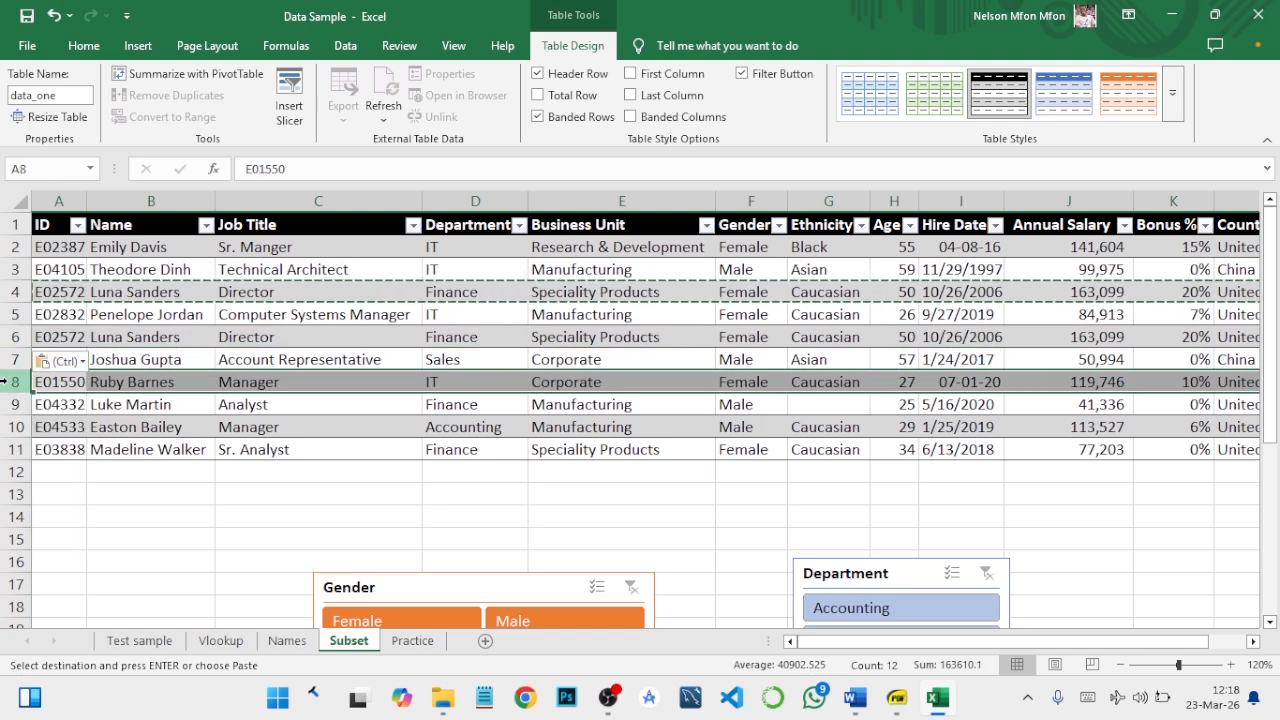
key(ctrl+c)
click(15, 426)
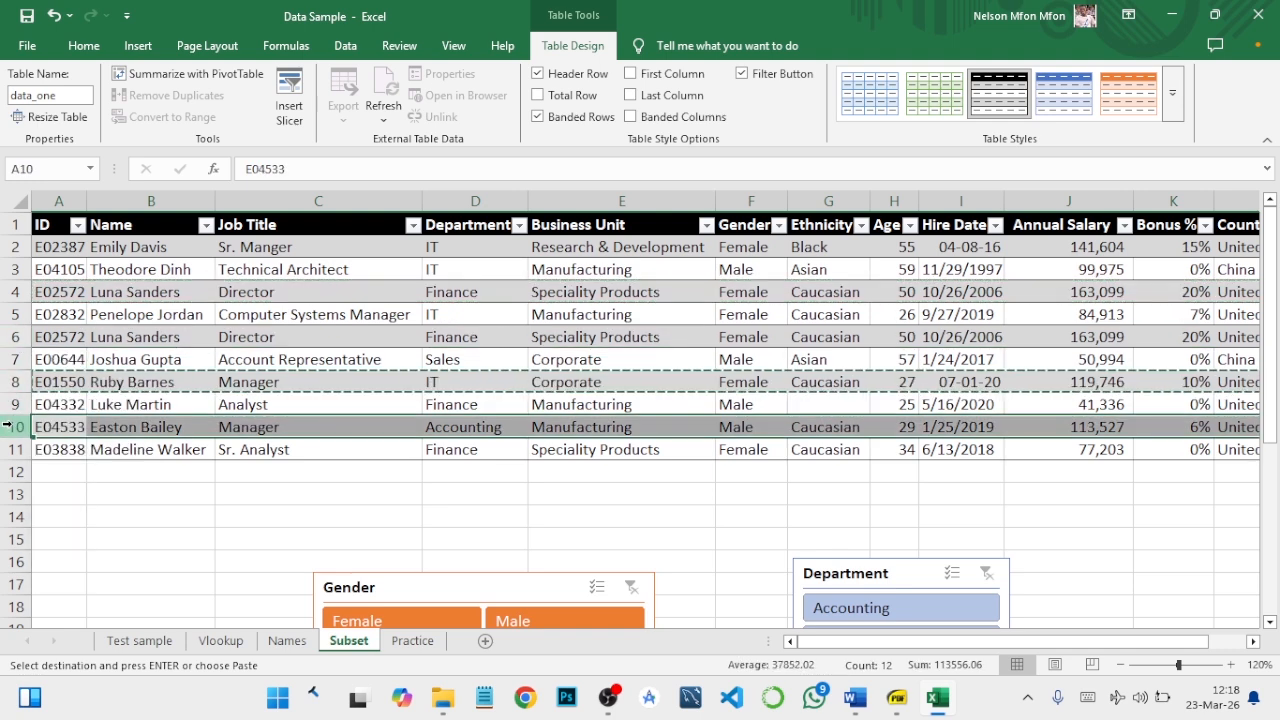
key(ctrl+v)
click(100, 492)
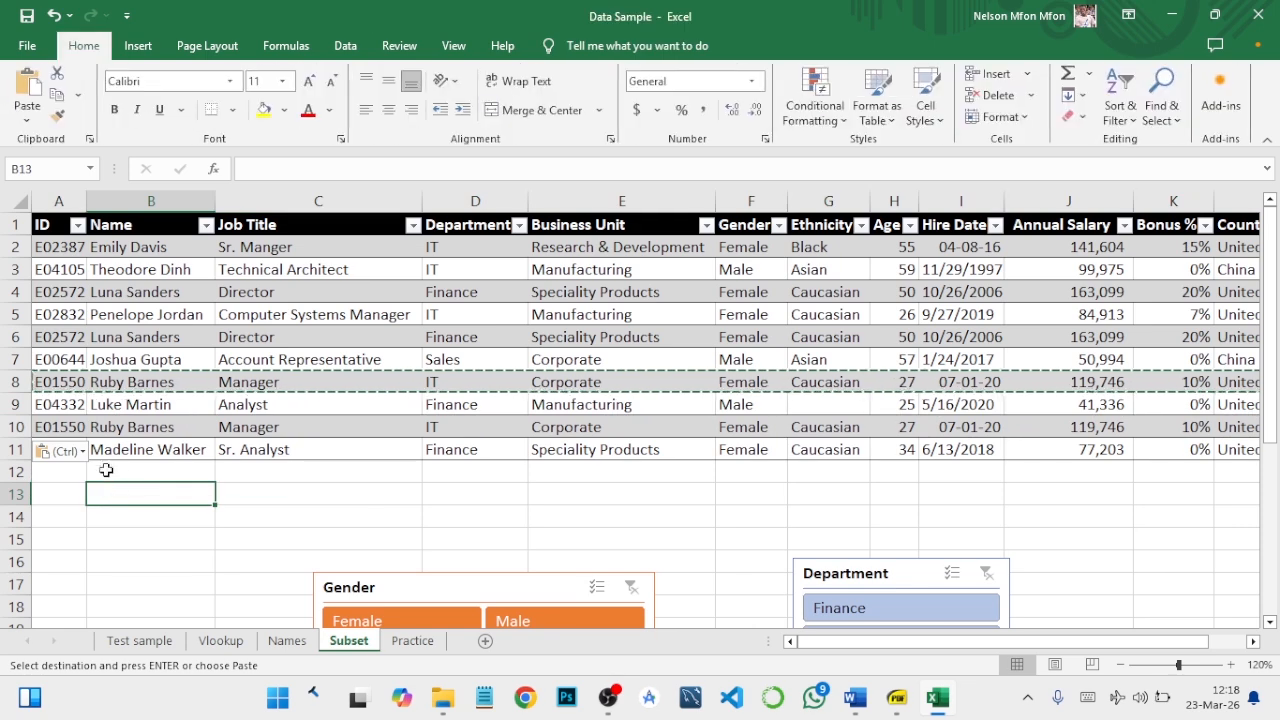
- Copy the employee record in row 3 into the empty row 12 directly below the table, and clear the copy selection
click(18, 269)
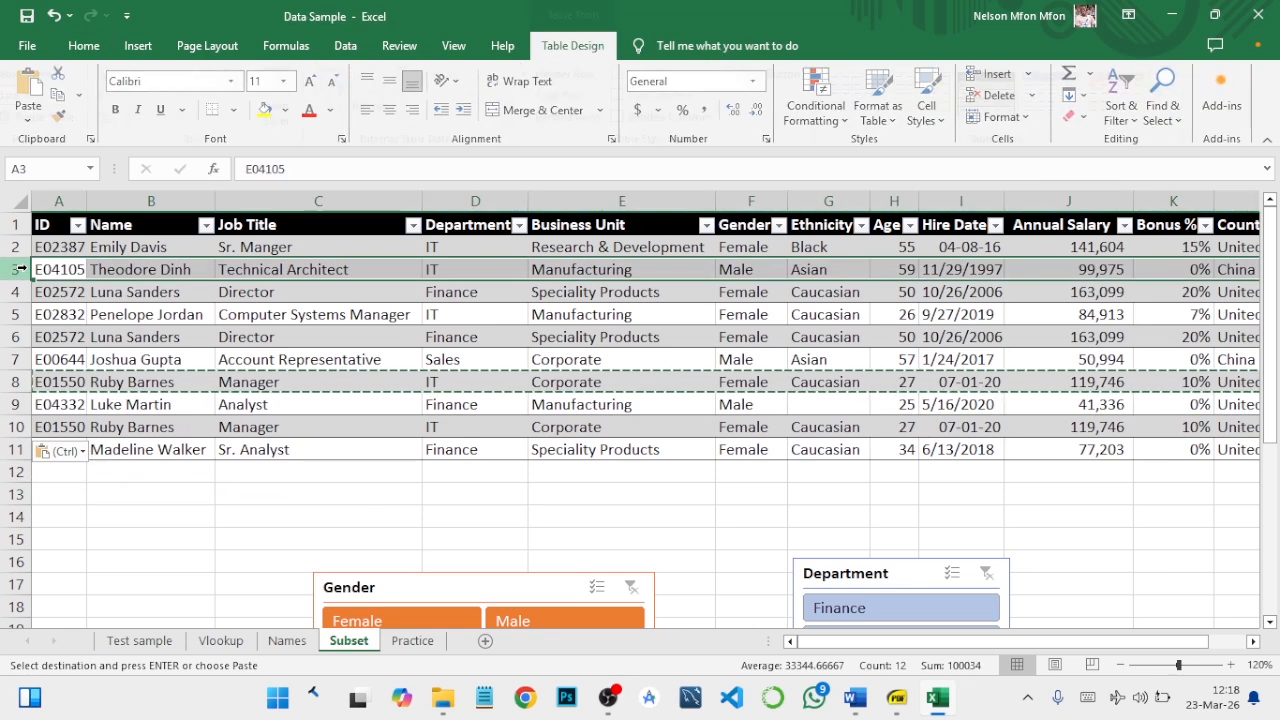
key(ctrl+c)
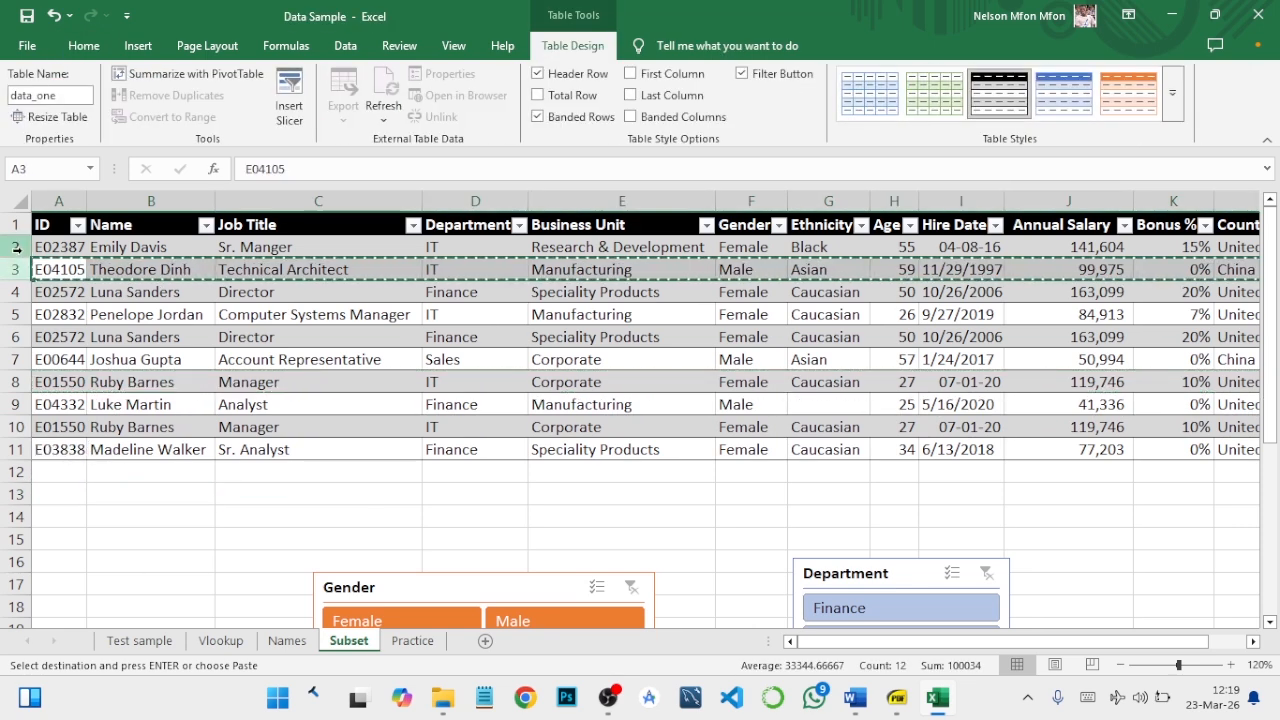
click(18, 470)
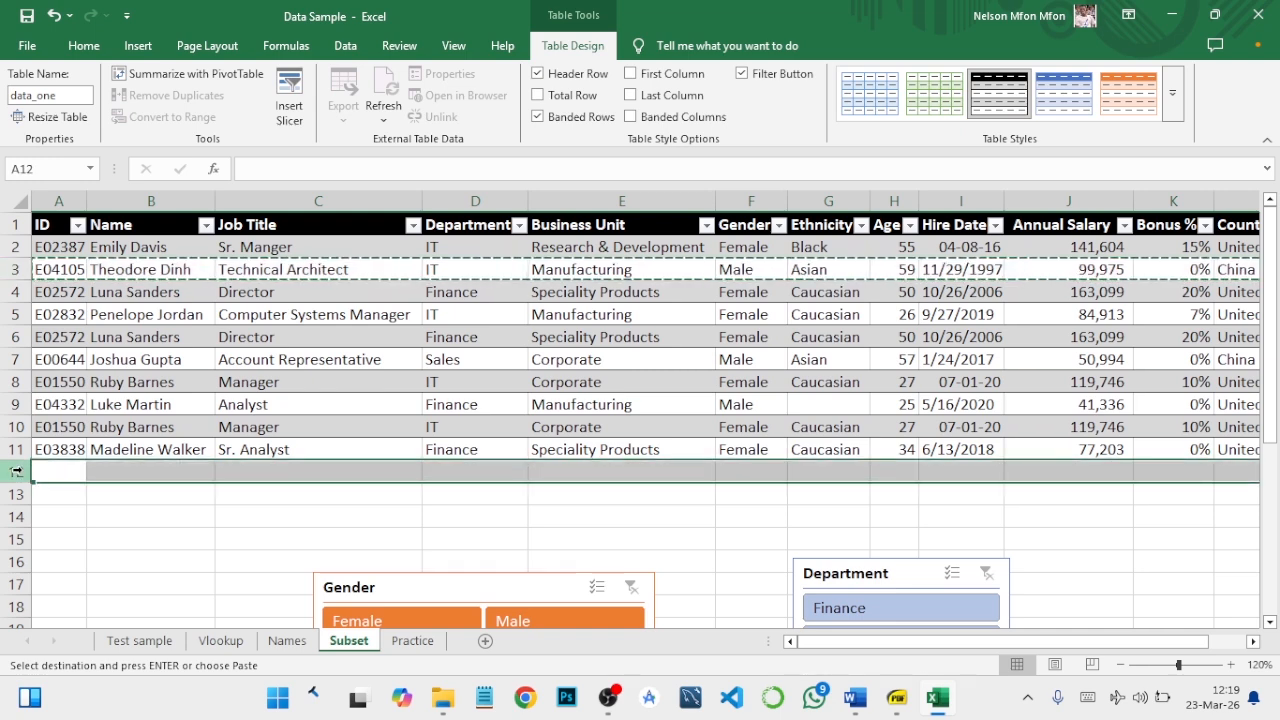
key(ctrl+v)
click(452, 383)
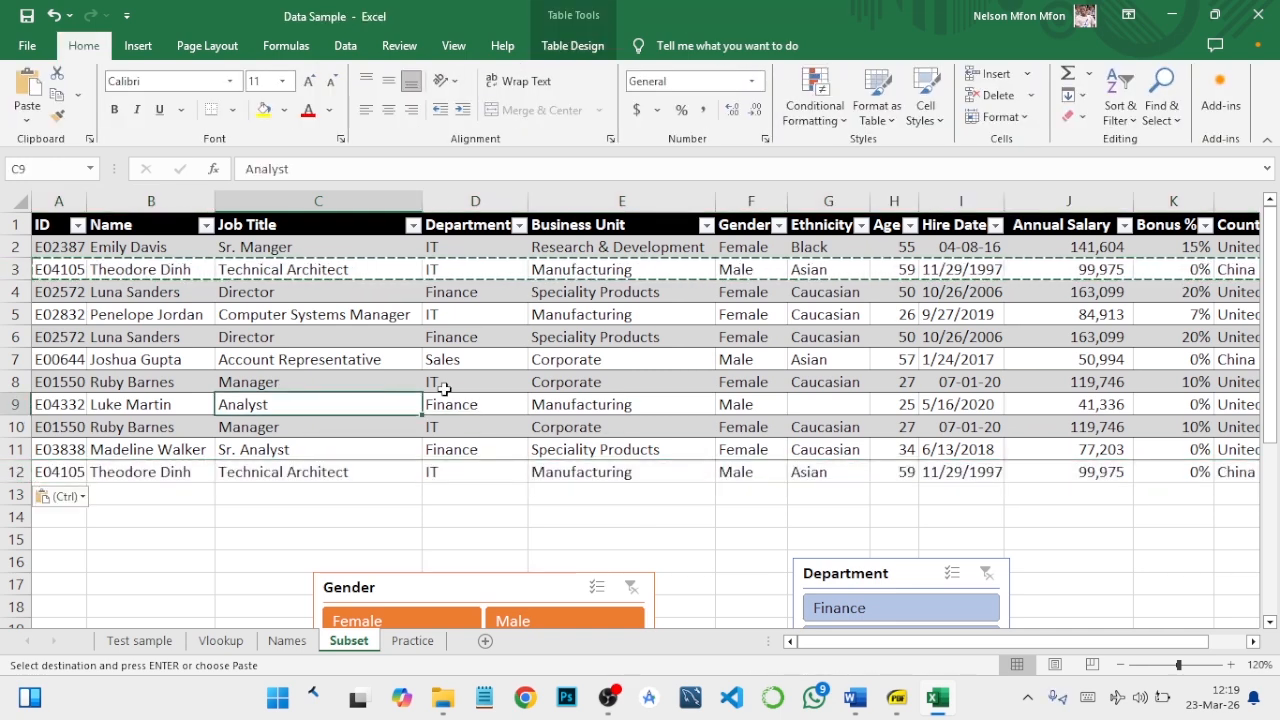
key(Escape)
click(430, 493)
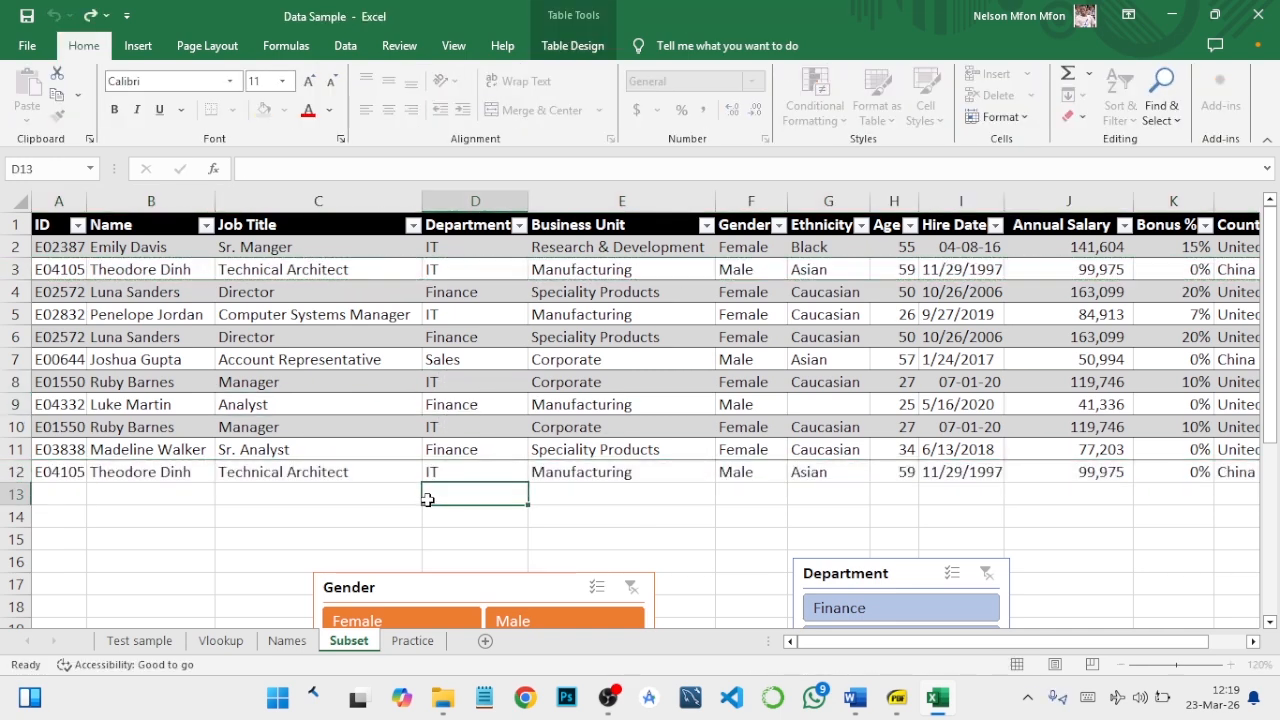
click(457, 340)
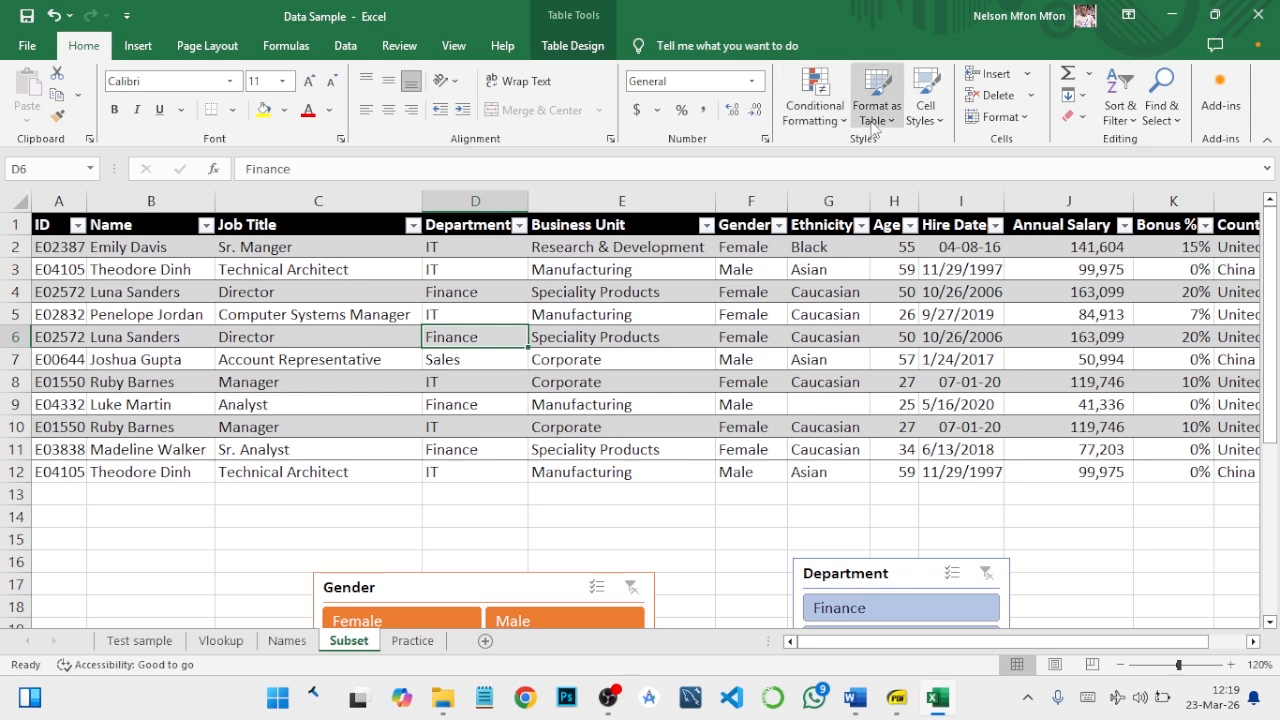
click(824, 100)
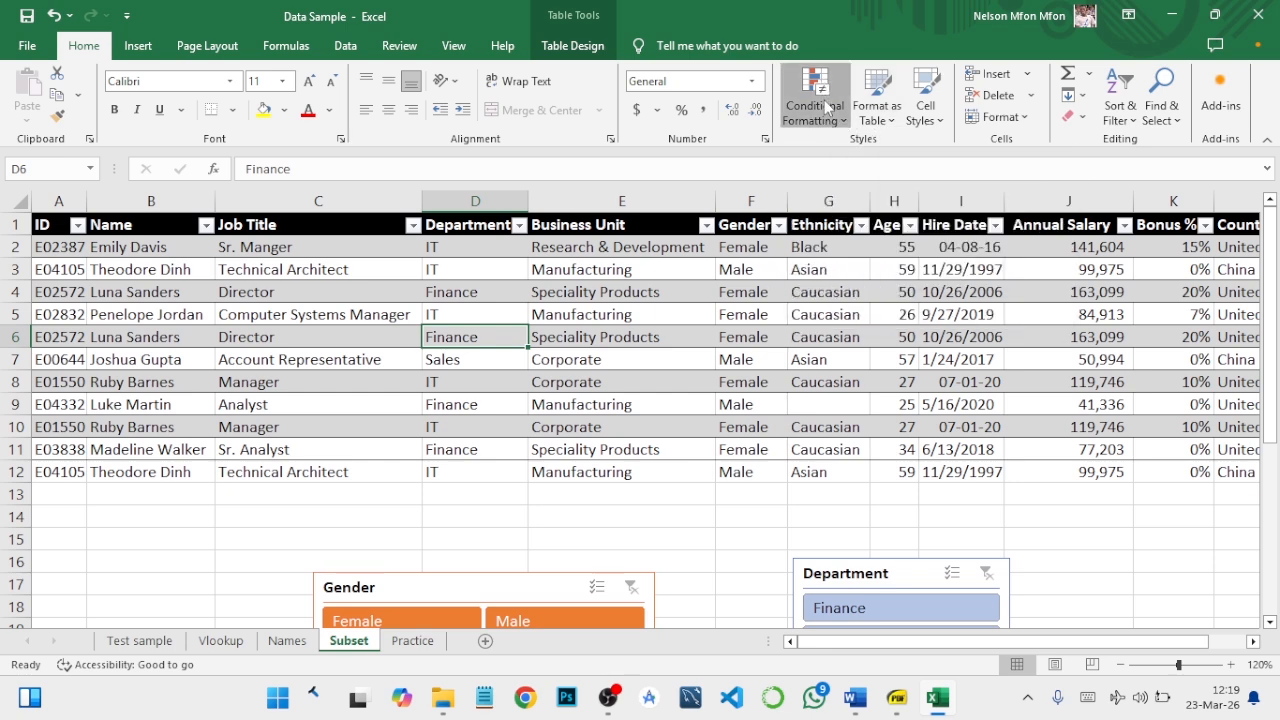
mouse_move(840, 150)
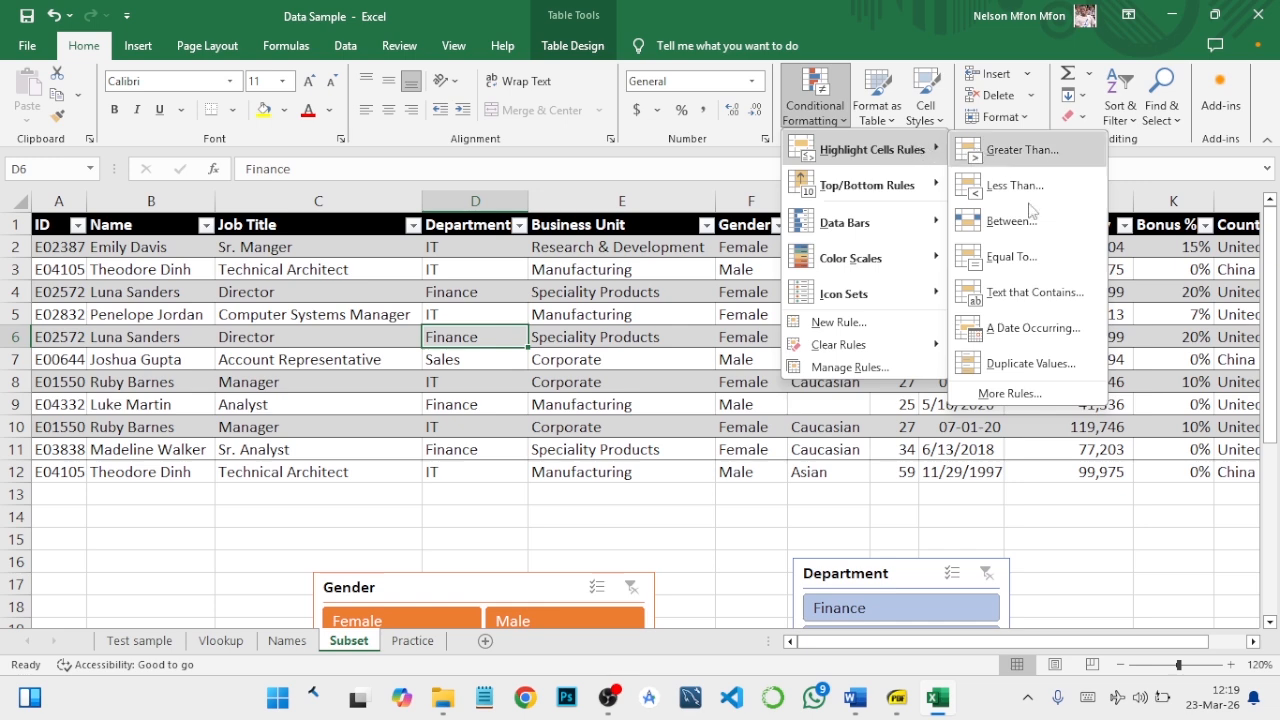
click(1125, 428)
click(1088, 212)
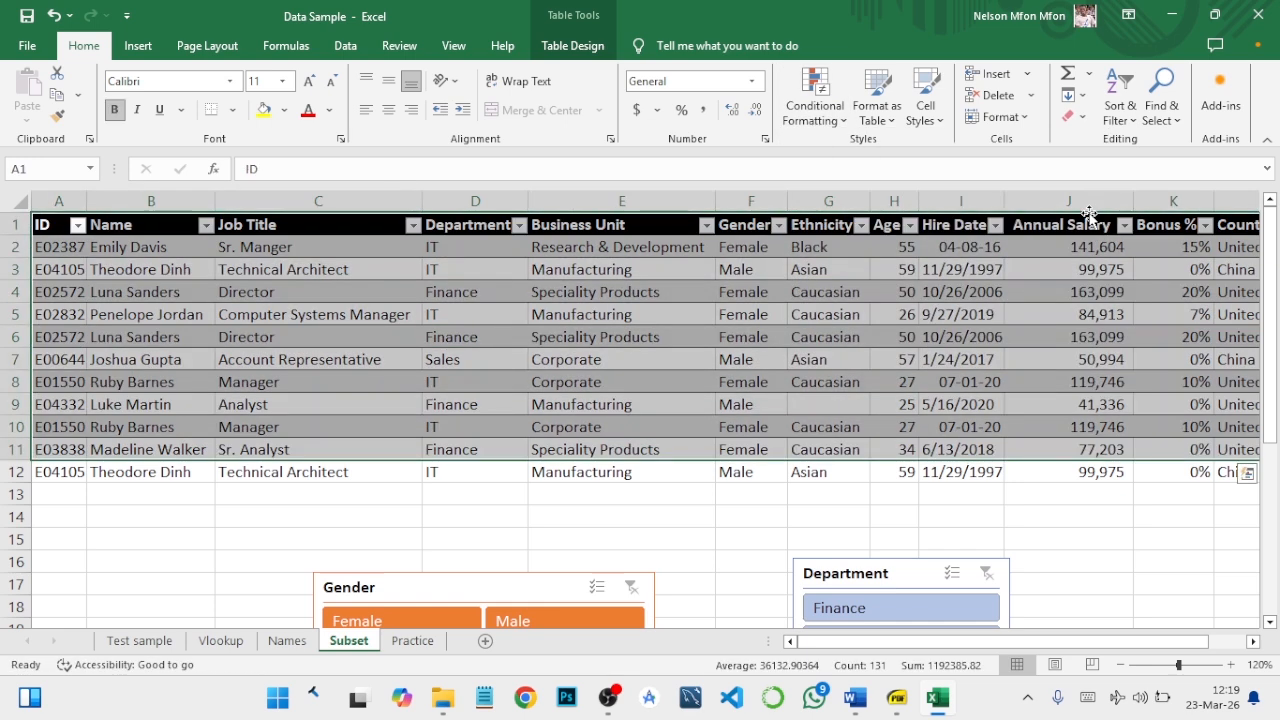
- Apply a Greater Than highlight rule of 100000 to the entire Annual Salary column, using Light Red Fill with Dark Red Text
click(1084, 197)
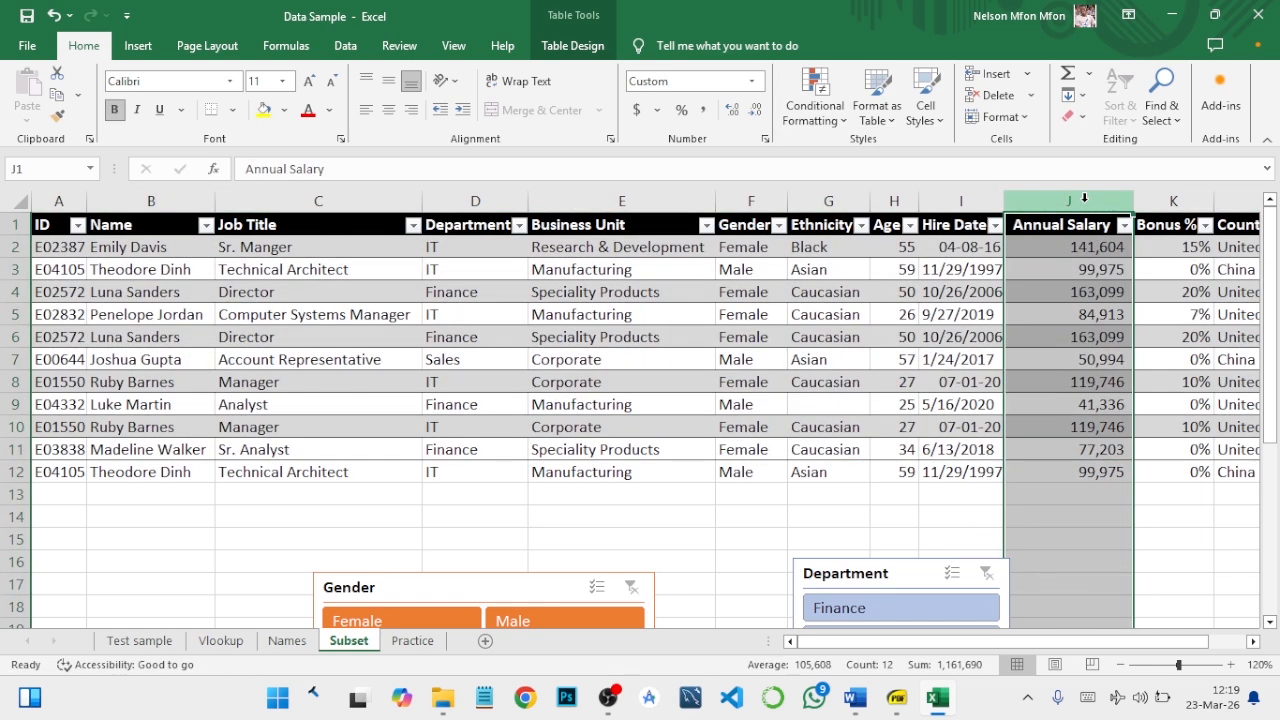
click(815, 110)
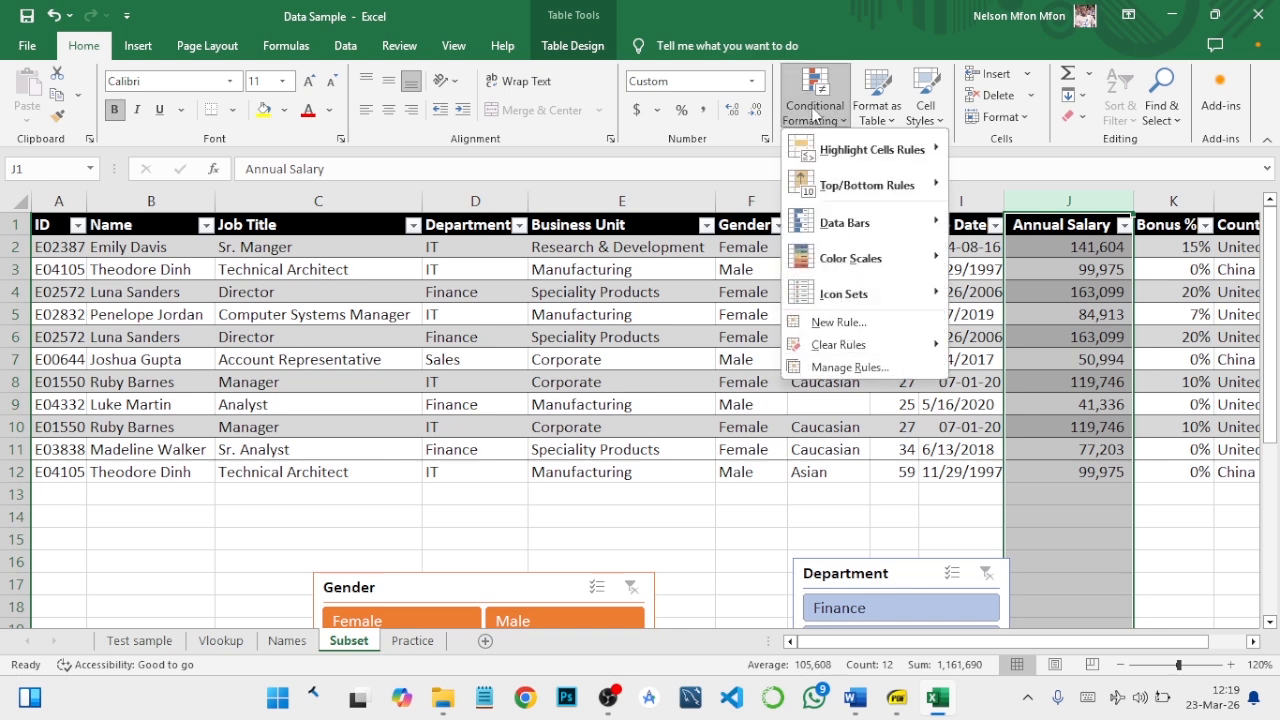
mouse_move(838, 156)
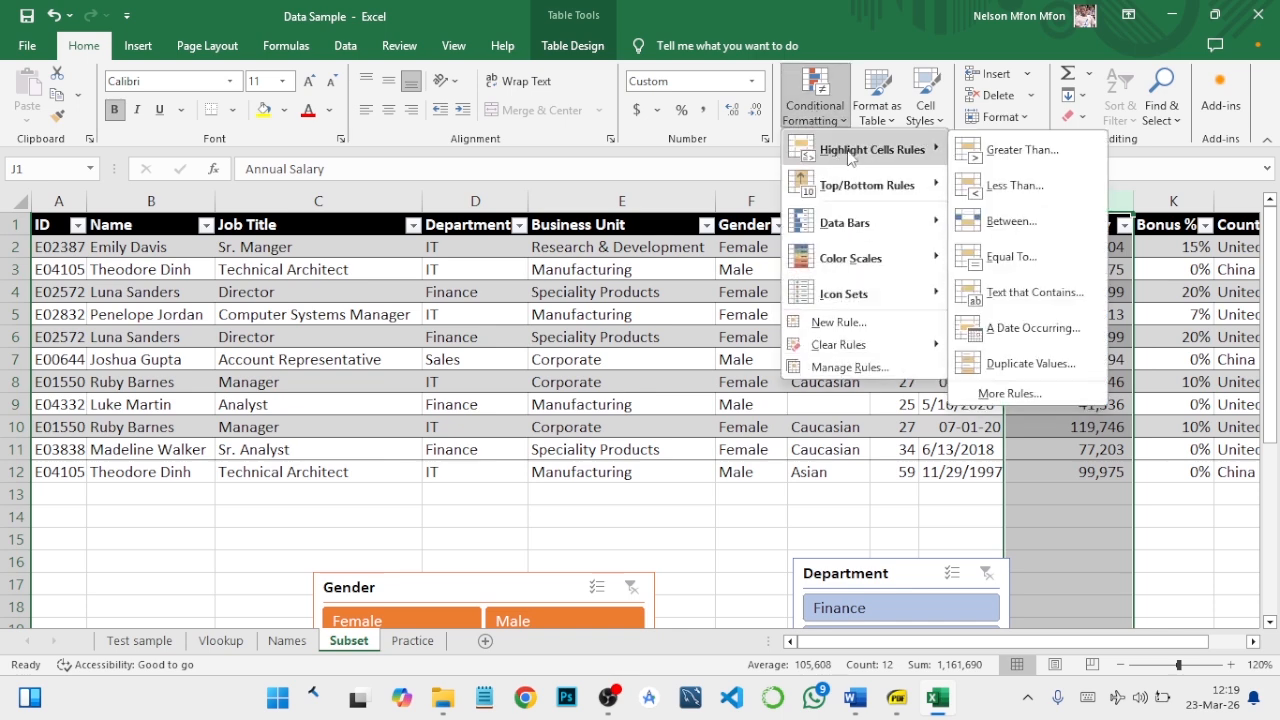
click(999, 147)
drag(891, 215, 462, 221)
click(361, 281)
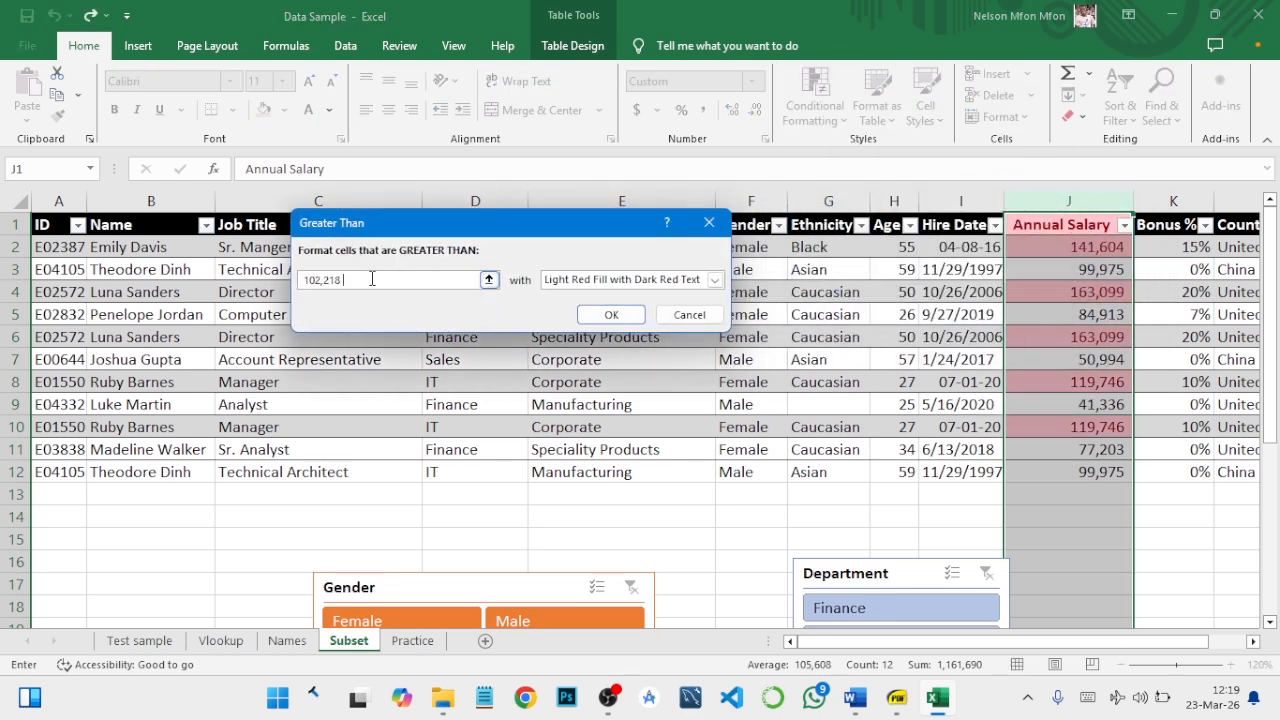
key(BackSpace)
key(BackSpace)
key(BackSpace)
key(BackSpace)
key(BackSpace)
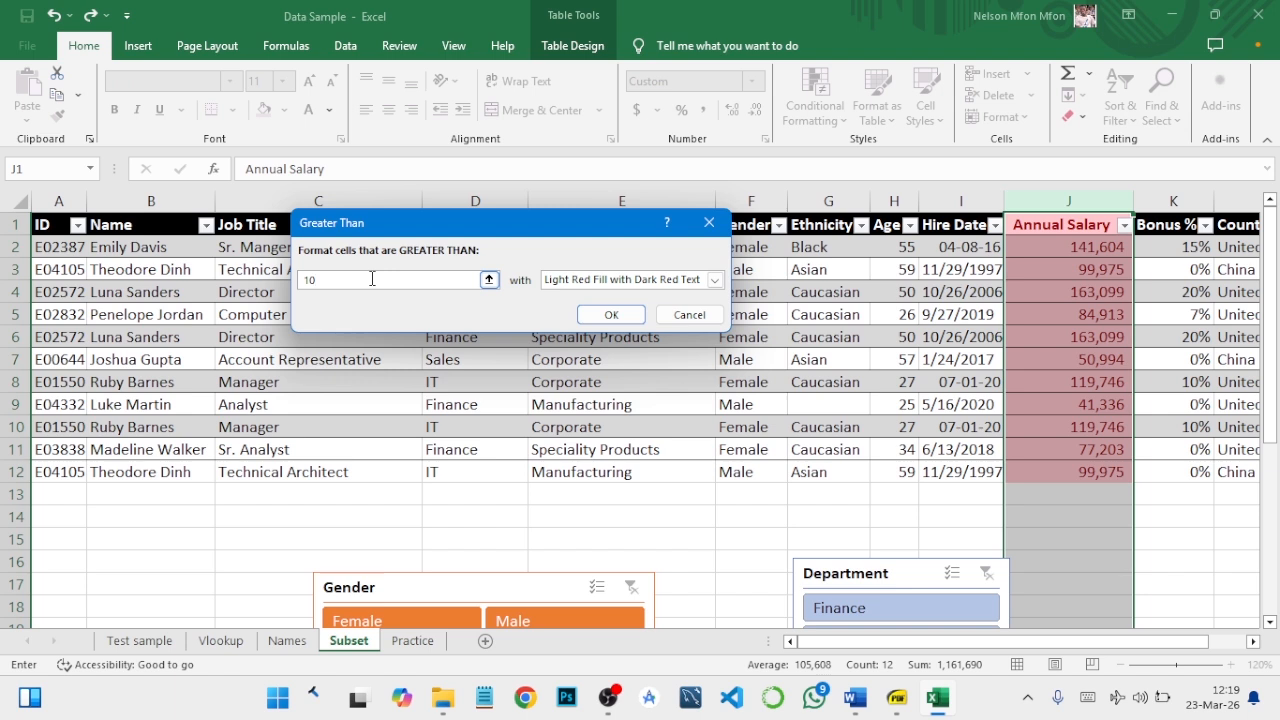
text(oo)
text(0000)
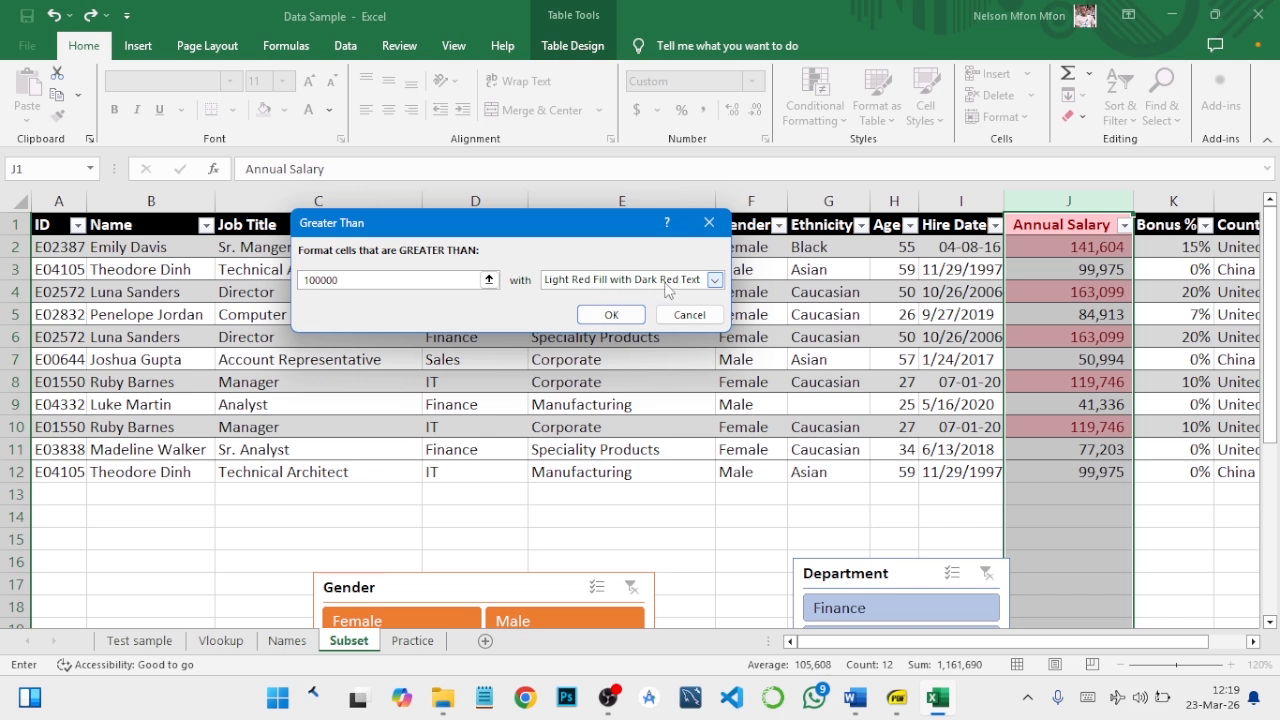
click(623, 318)
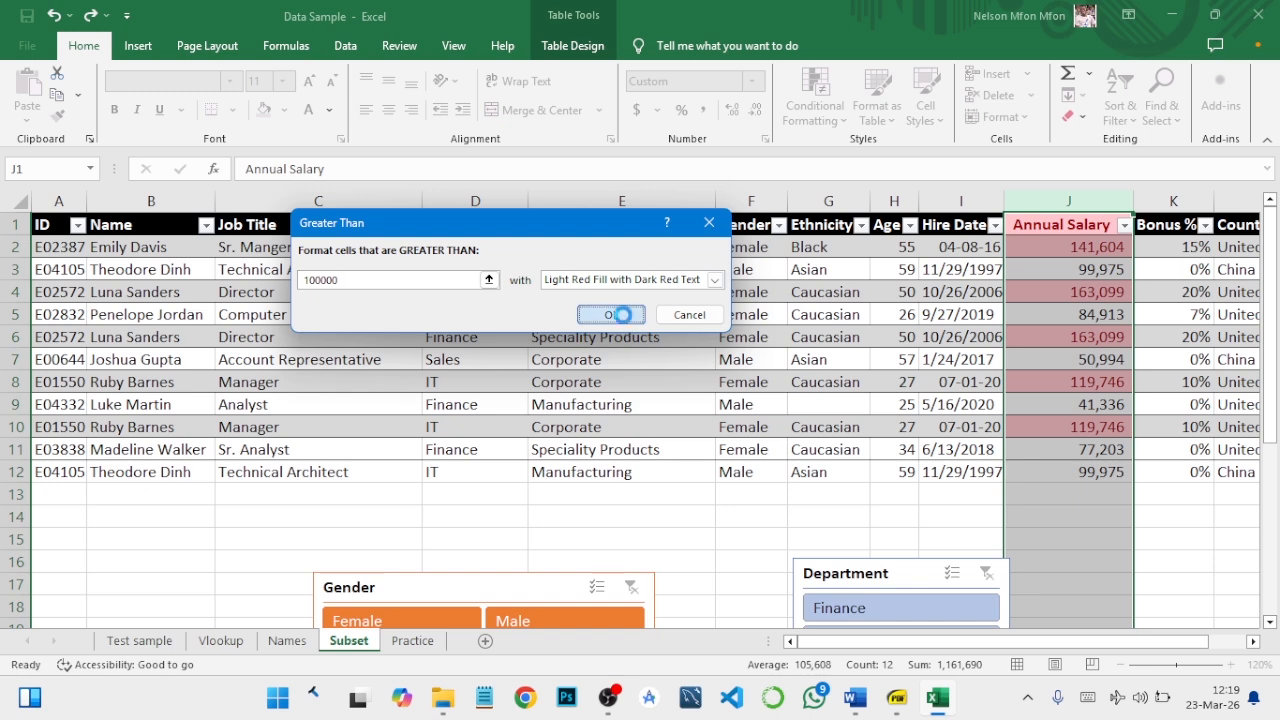
- Undo the highlight rule applied to the entire Annual Salary column, header included
click(1048, 247)
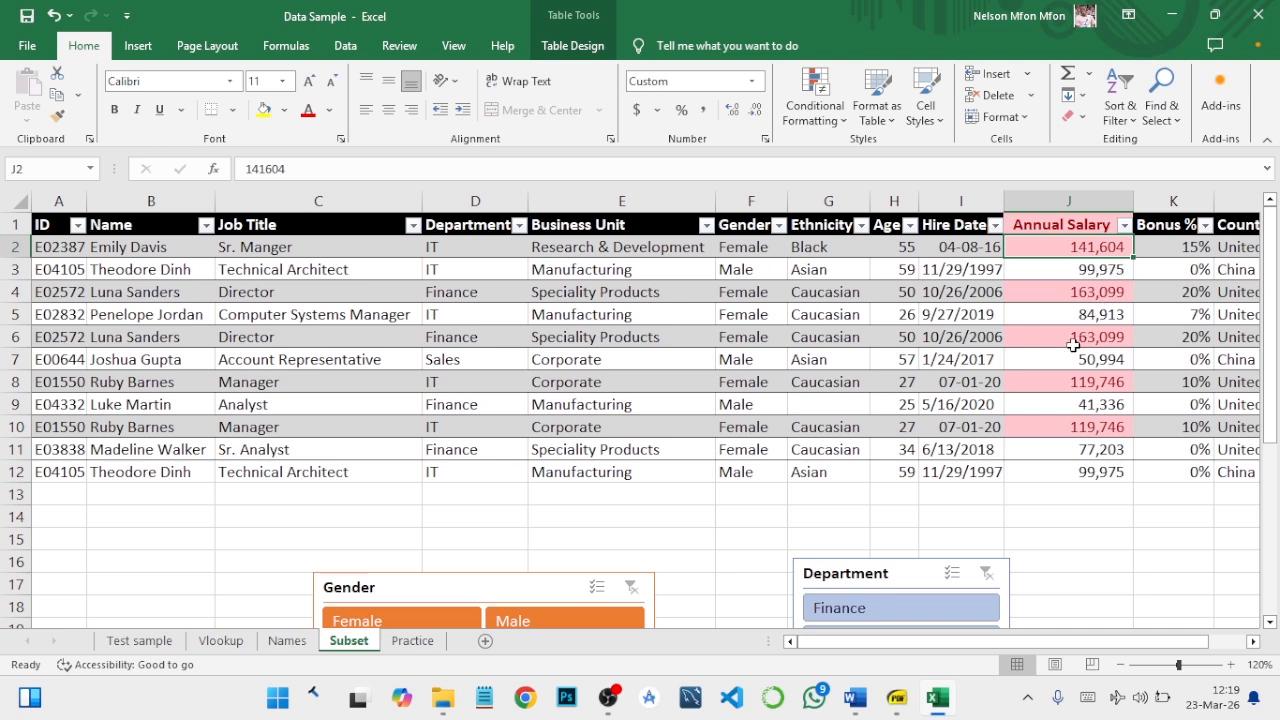
click(1057, 224)
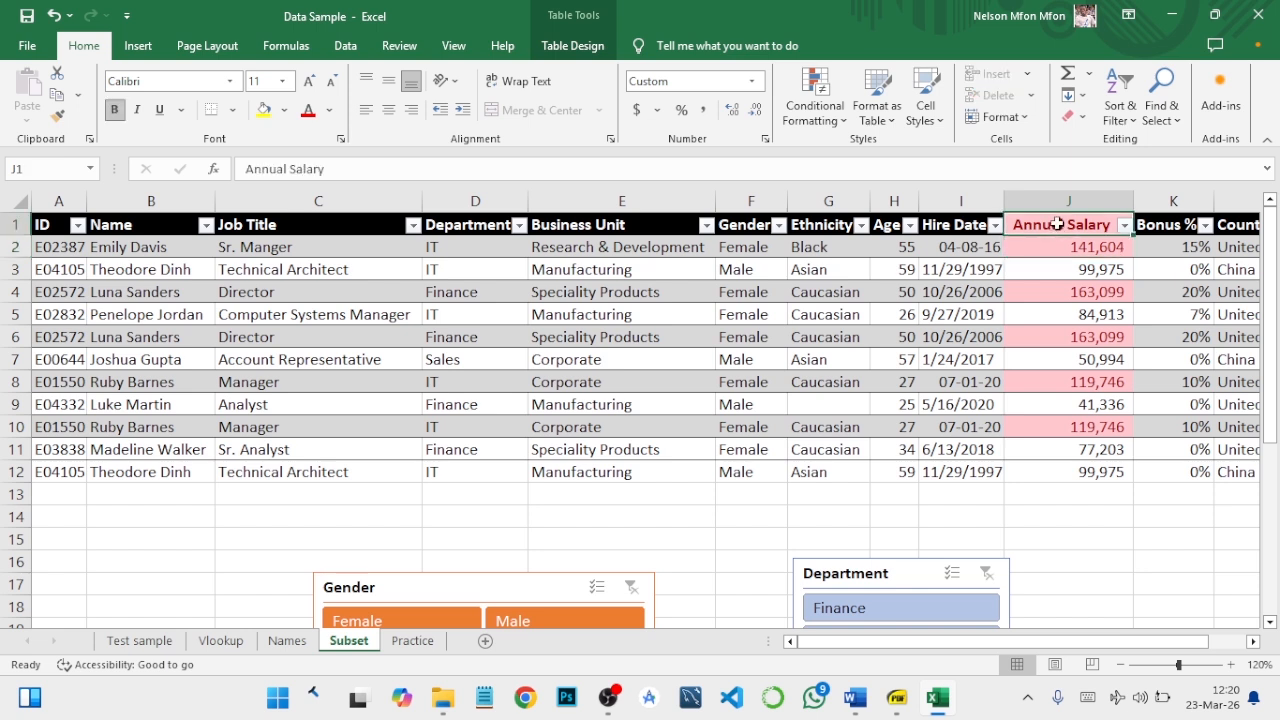
key(ctrl+z)
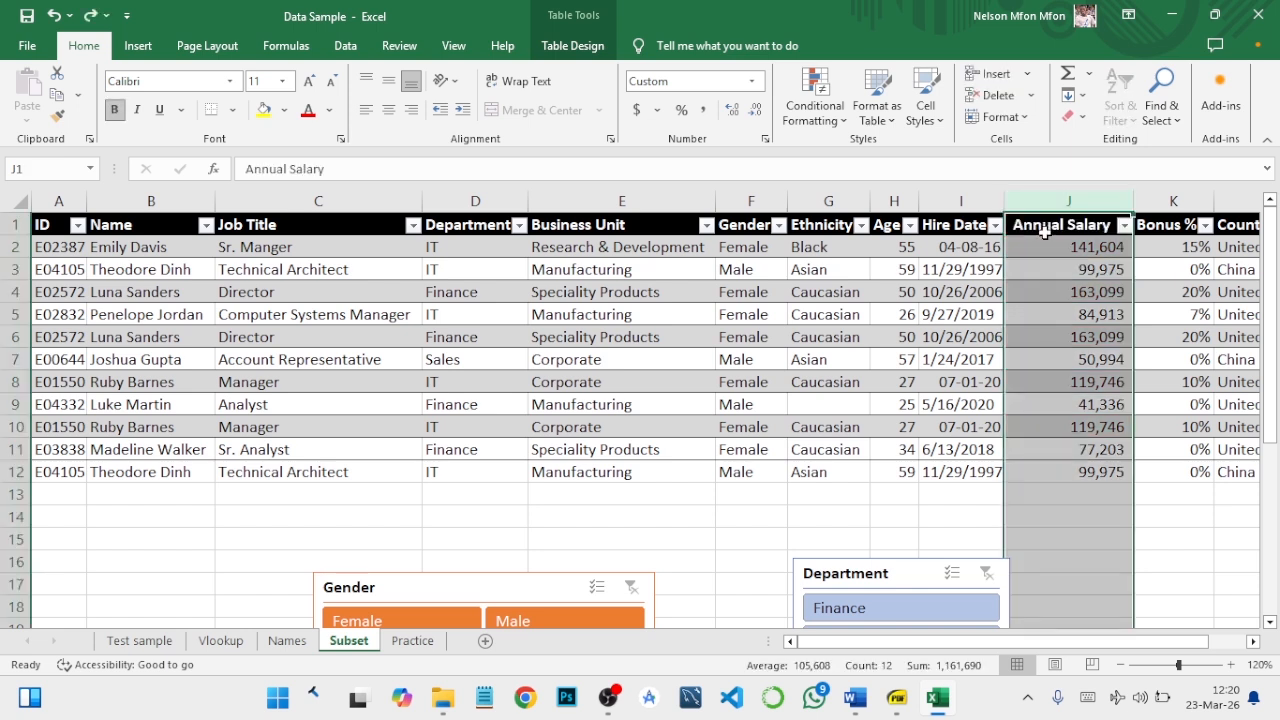
- Highlight only the salary values in J2:J12 that are greater than 100000, using Light Red Fill with Dark Red Text
click(1047, 248)
drag(1047, 245, 1060, 472)
click(818, 110)
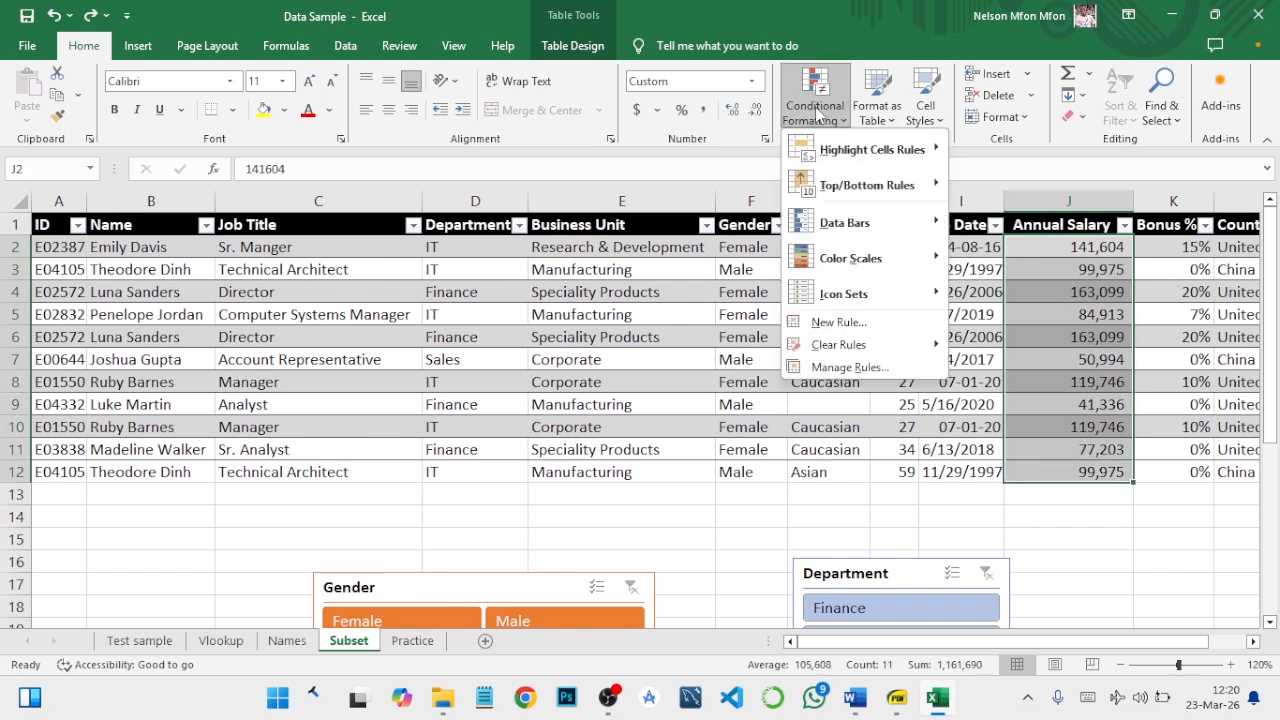
mouse_move(938, 150)
click(988, 151)
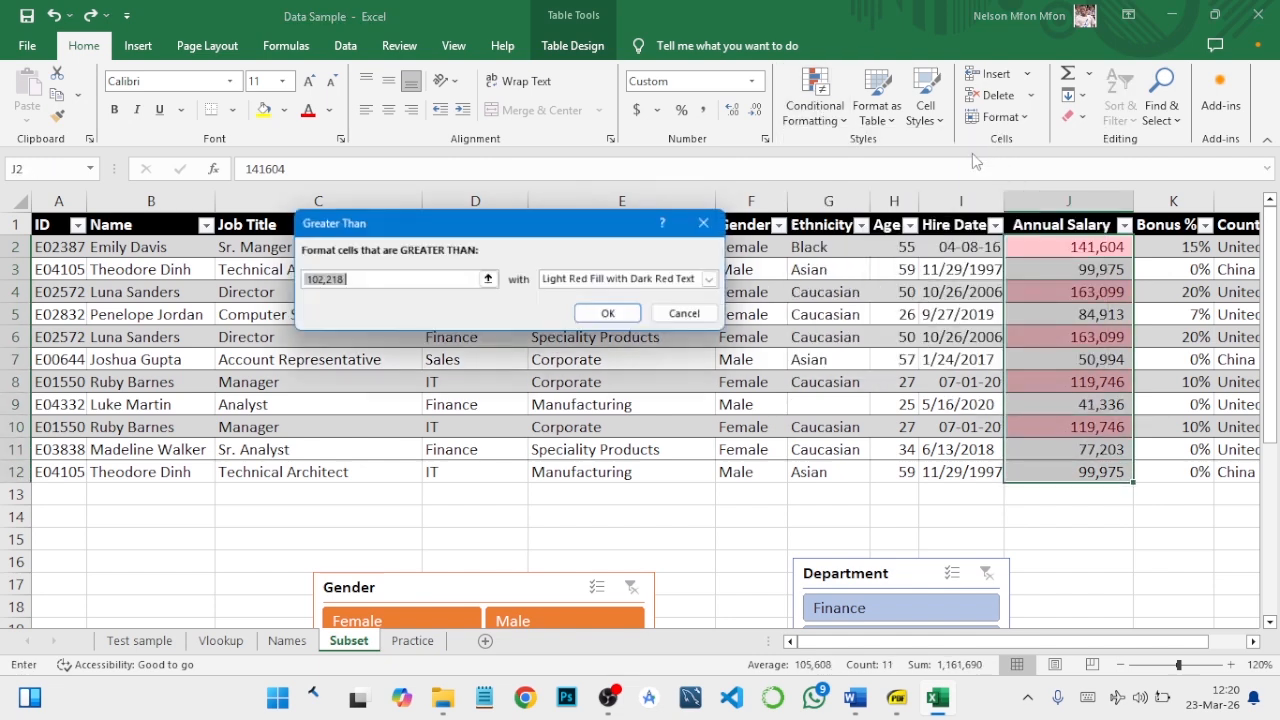
text(10)
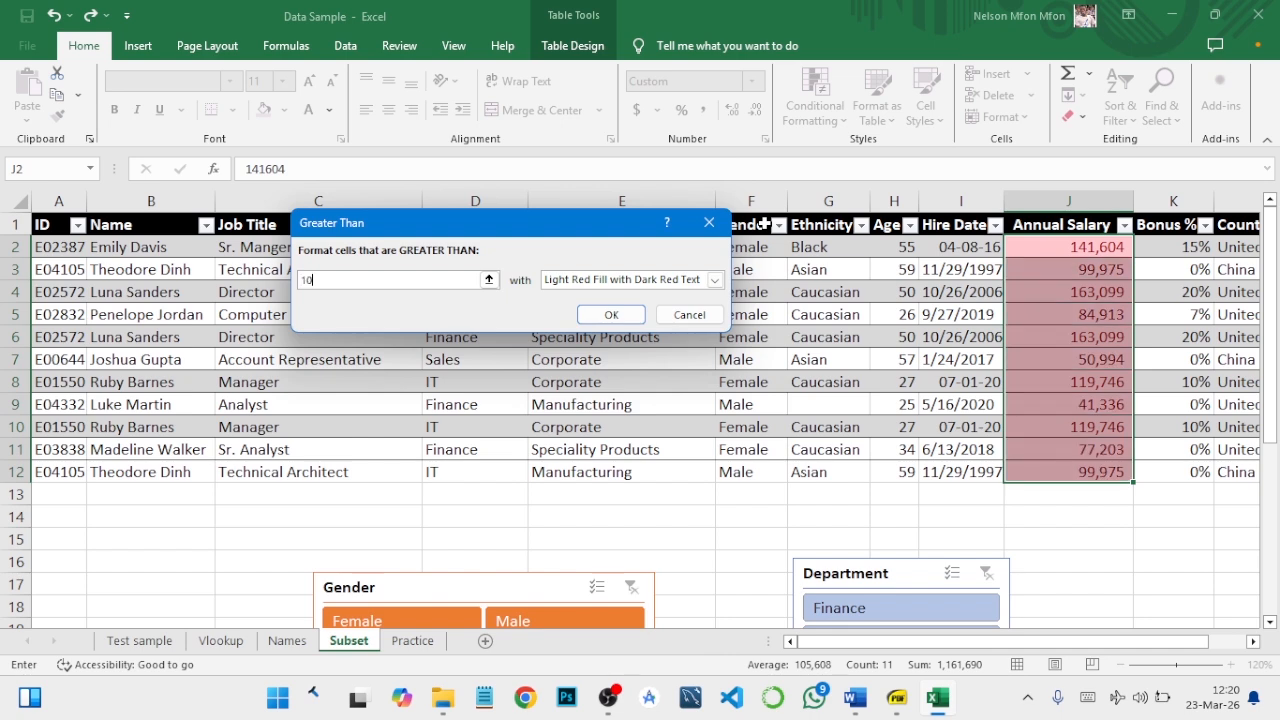
text(0000)
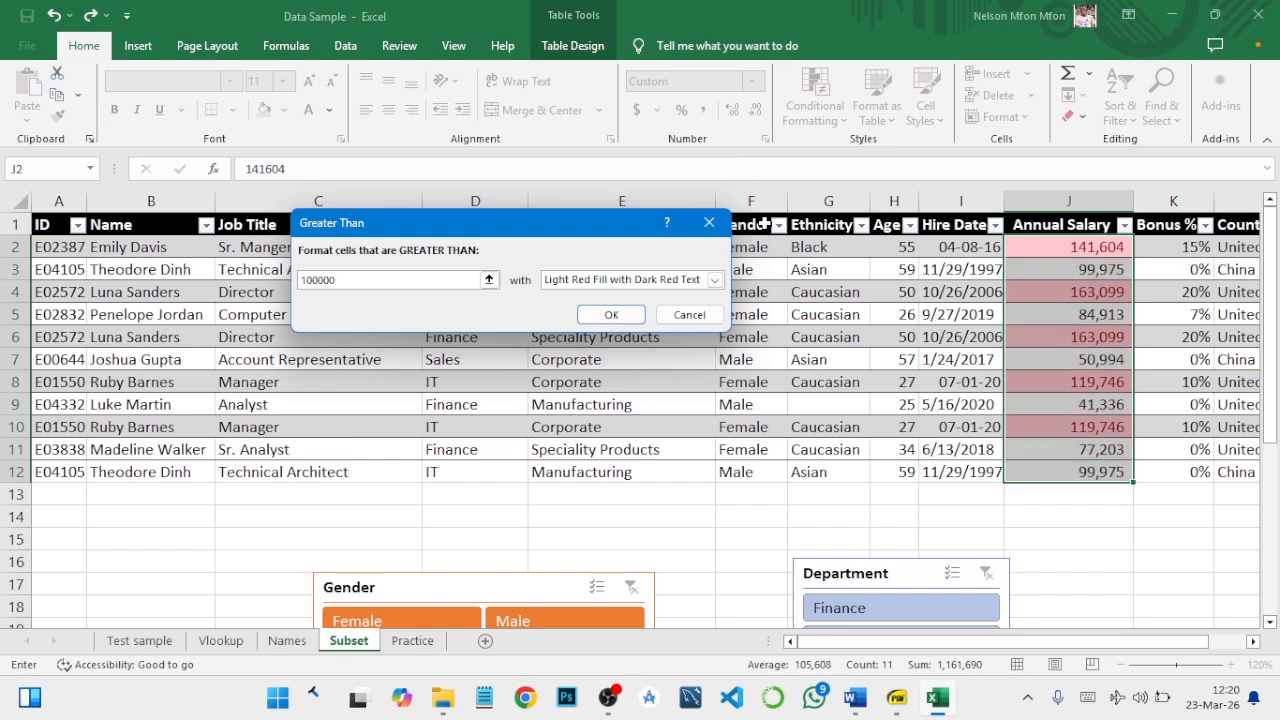
click(611, 314)
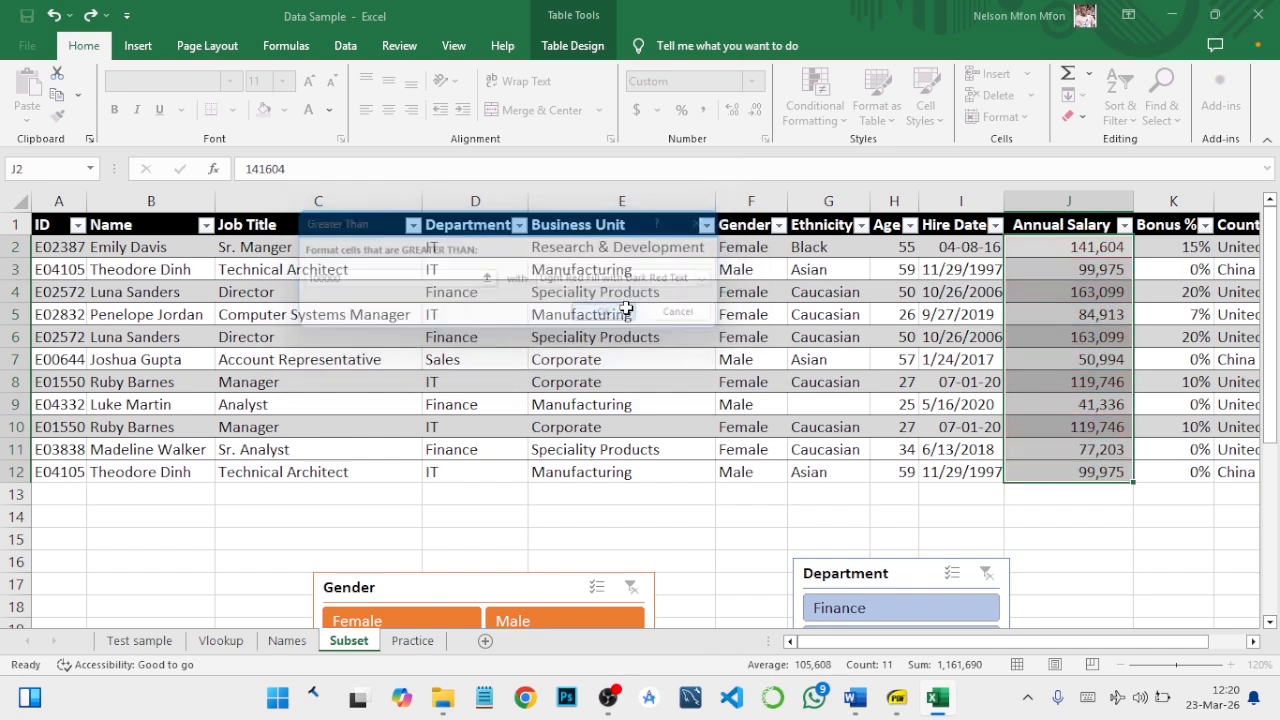
click(1078, 255)
click(1072, 294)
click(1070, 337)
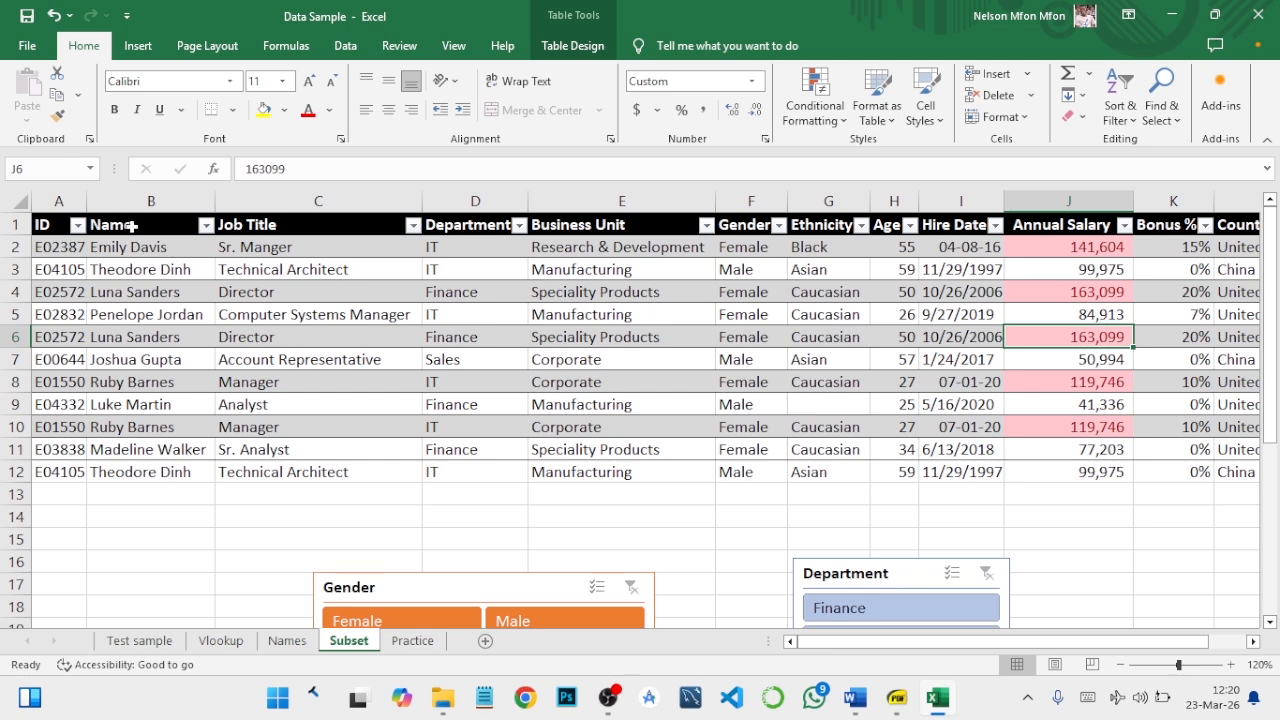
- Highlight the duplicate values in the ID column using Green Fill with Dark Green Text
click(56, 201)
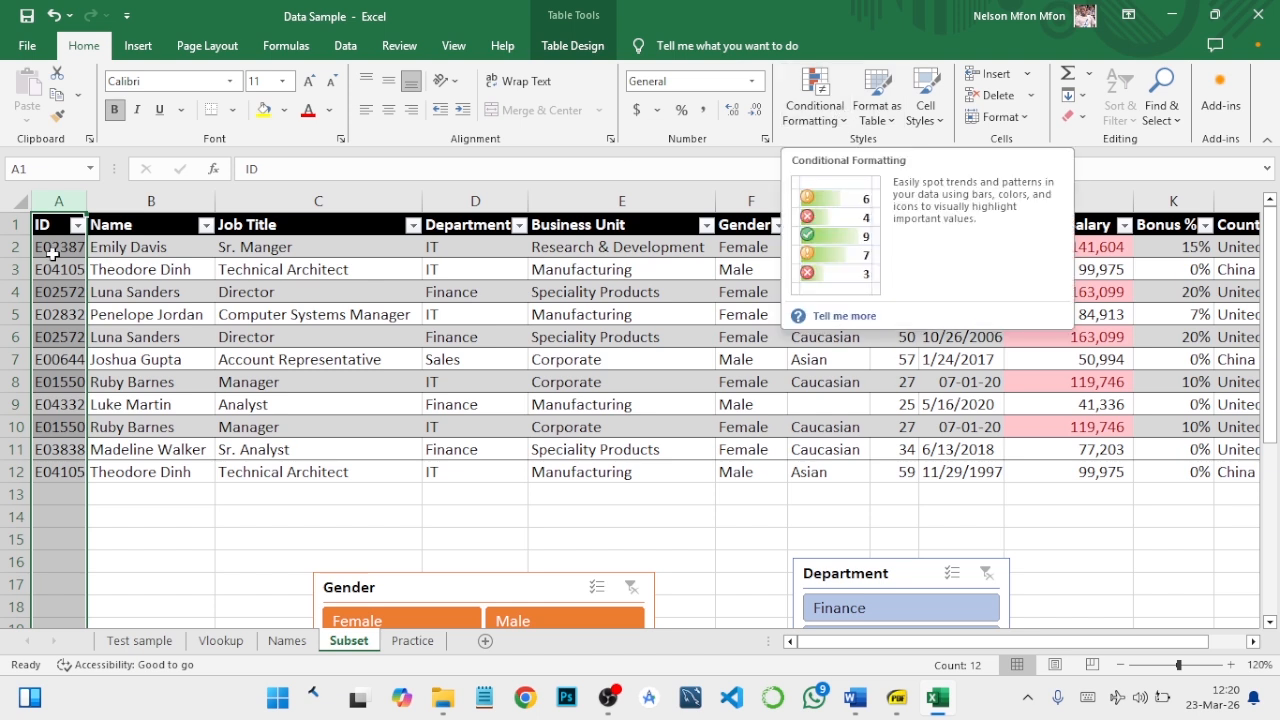
click(840, 114)
mouse_move(880, 149)
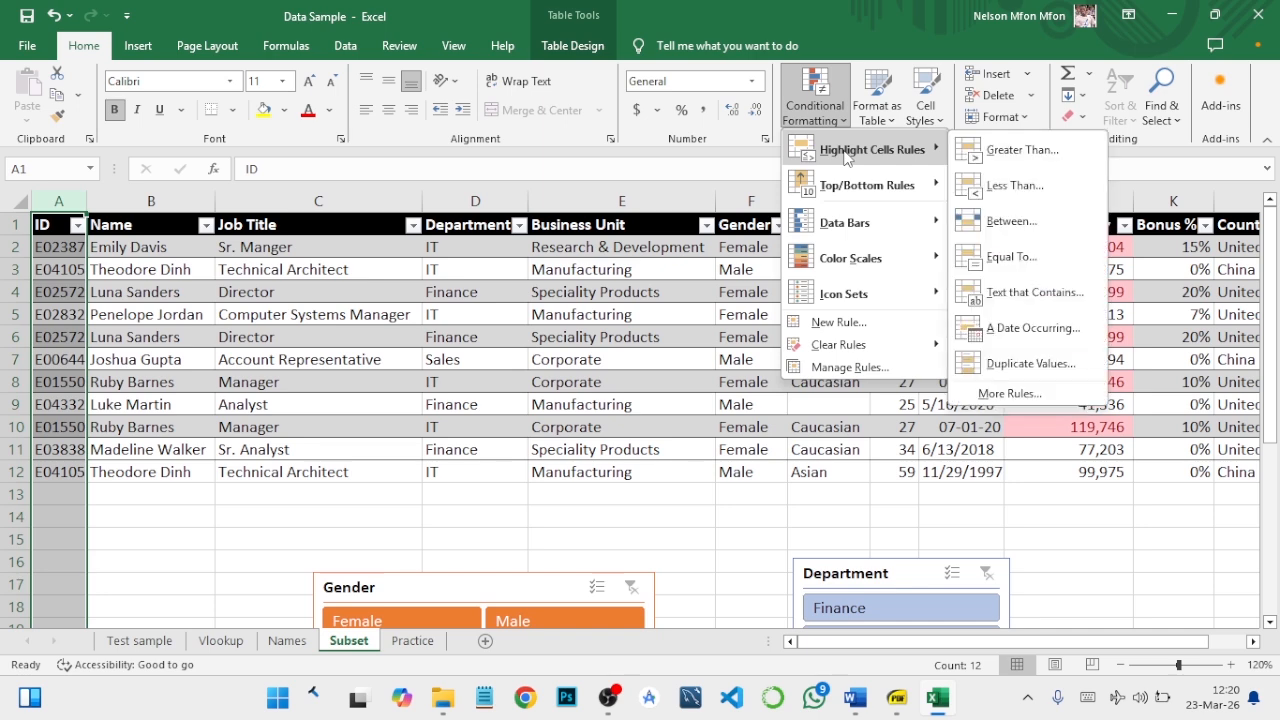
click(1027, 365)
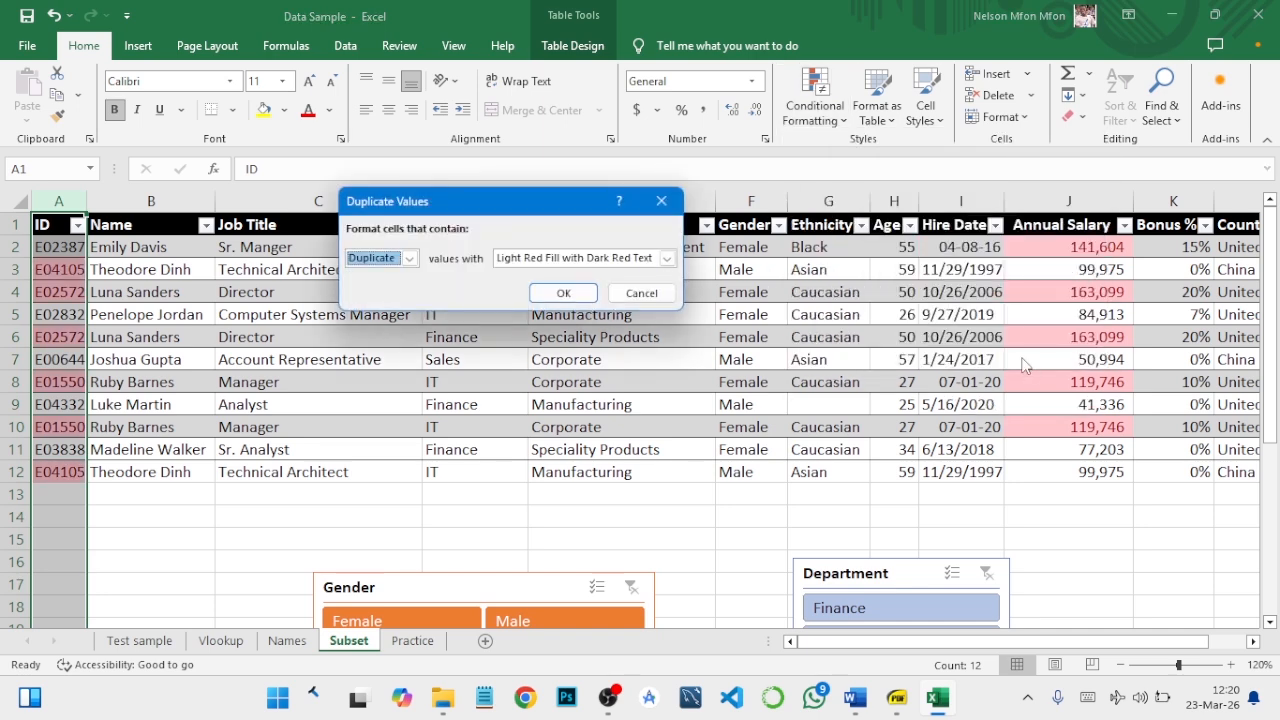
click(666, 258)
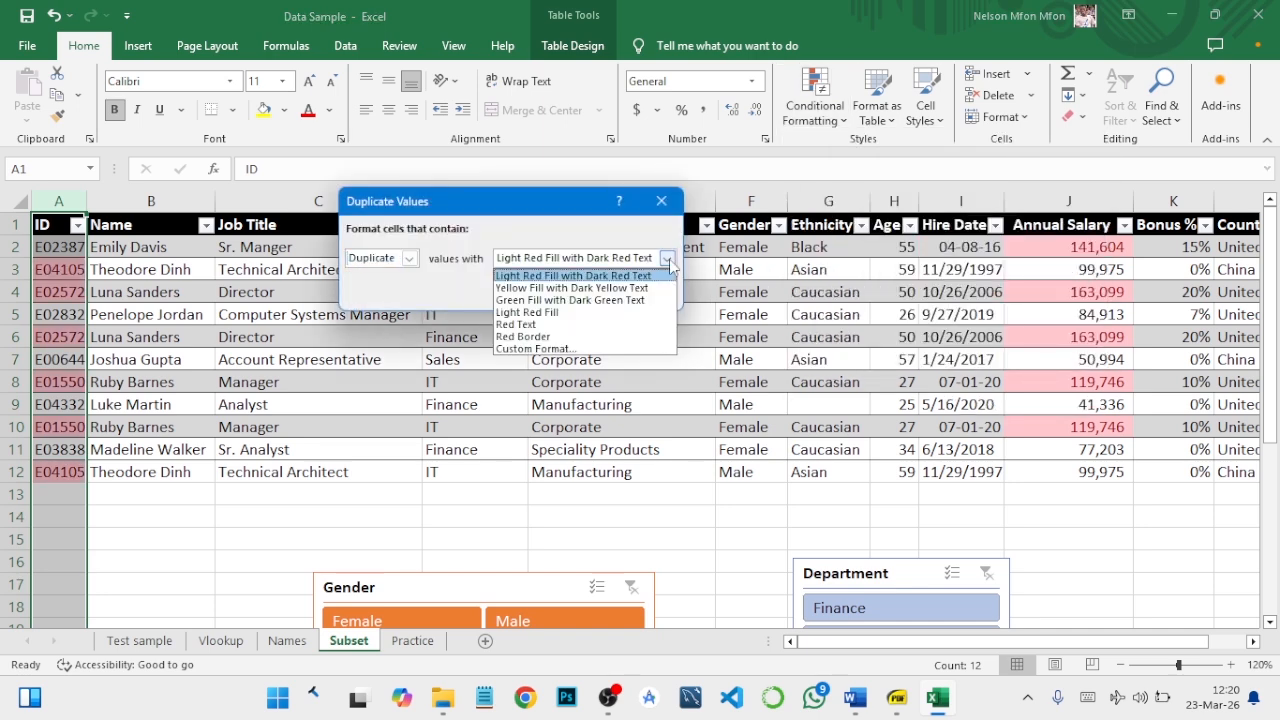
click(606, 300)
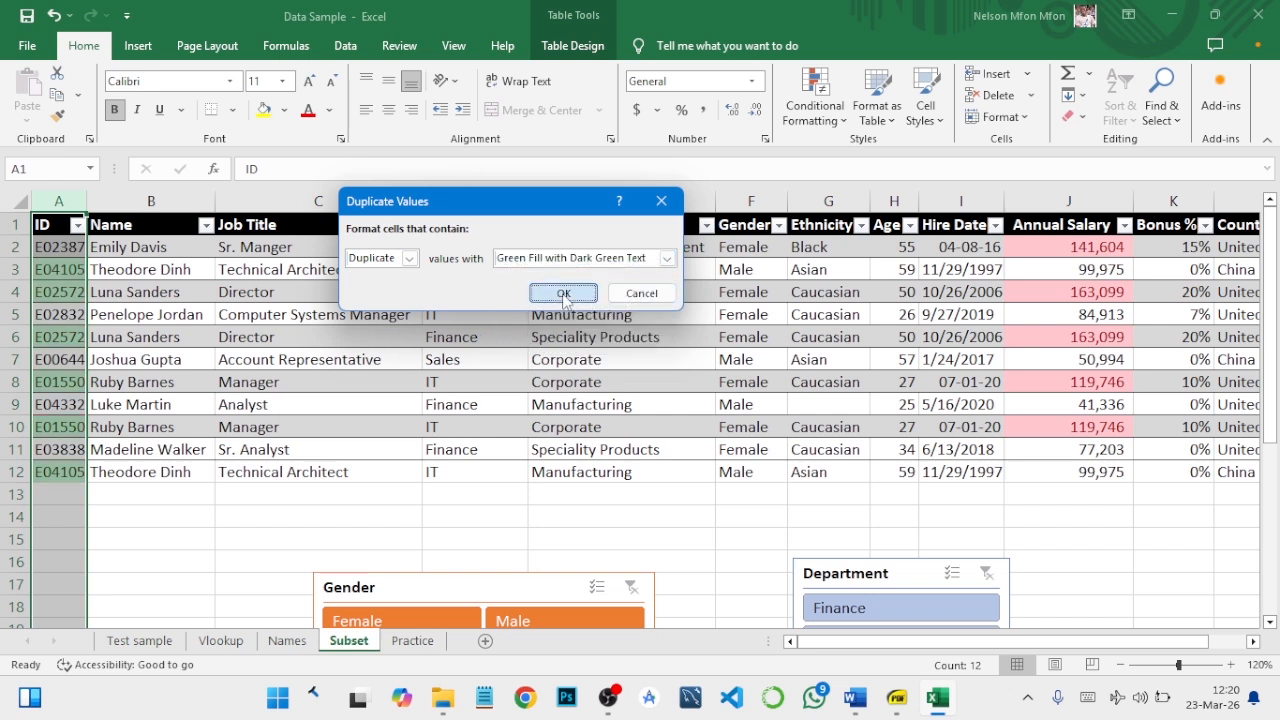
click(563, 294)
click(62, 268)
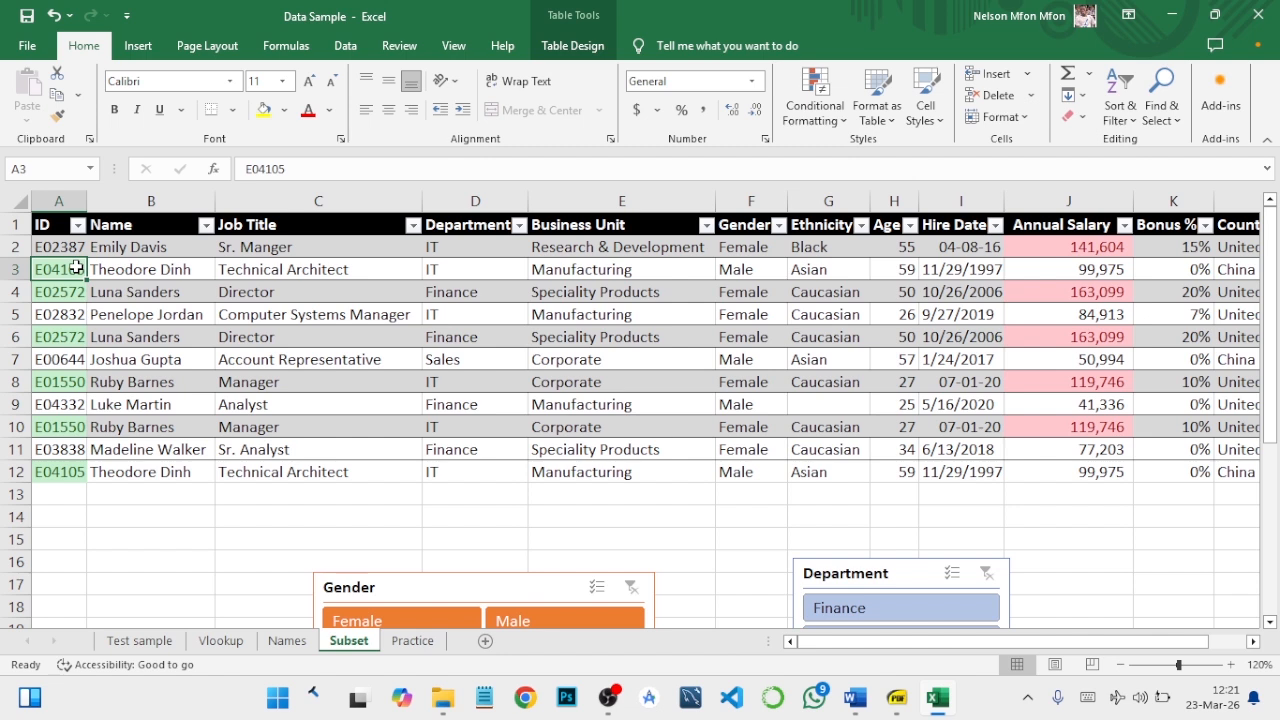
click(75, 470)
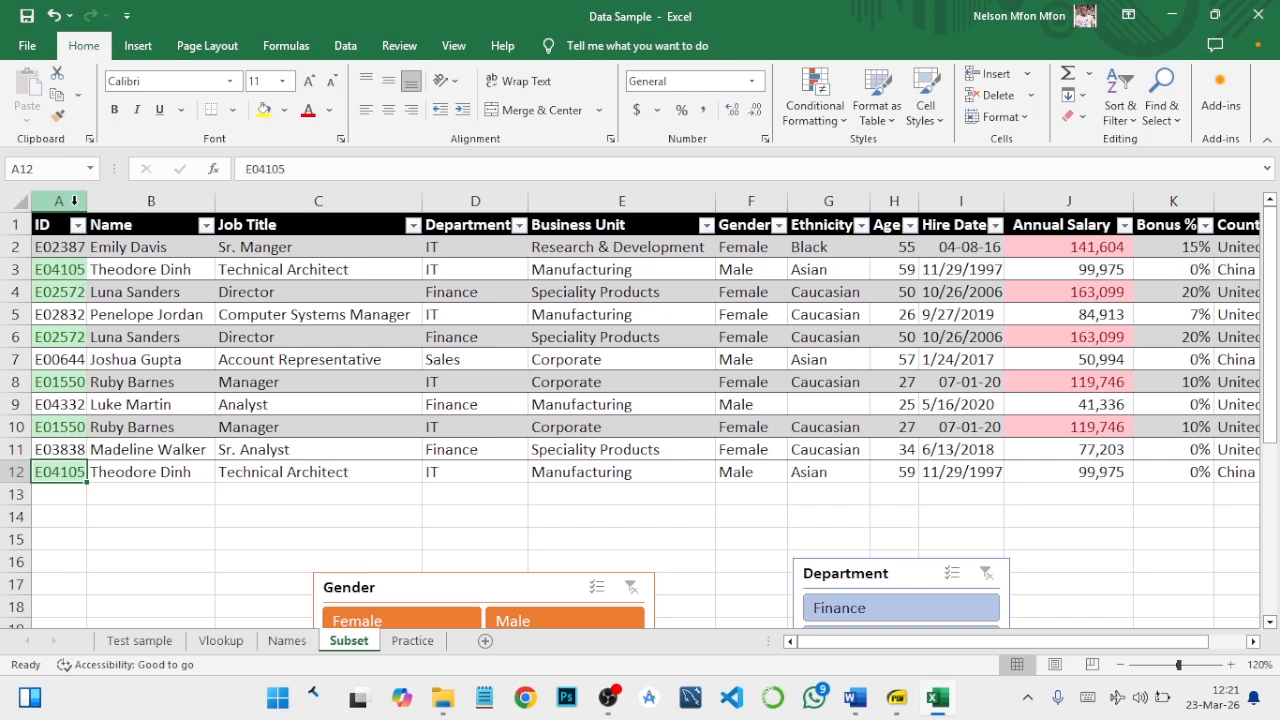
click(432, 222)
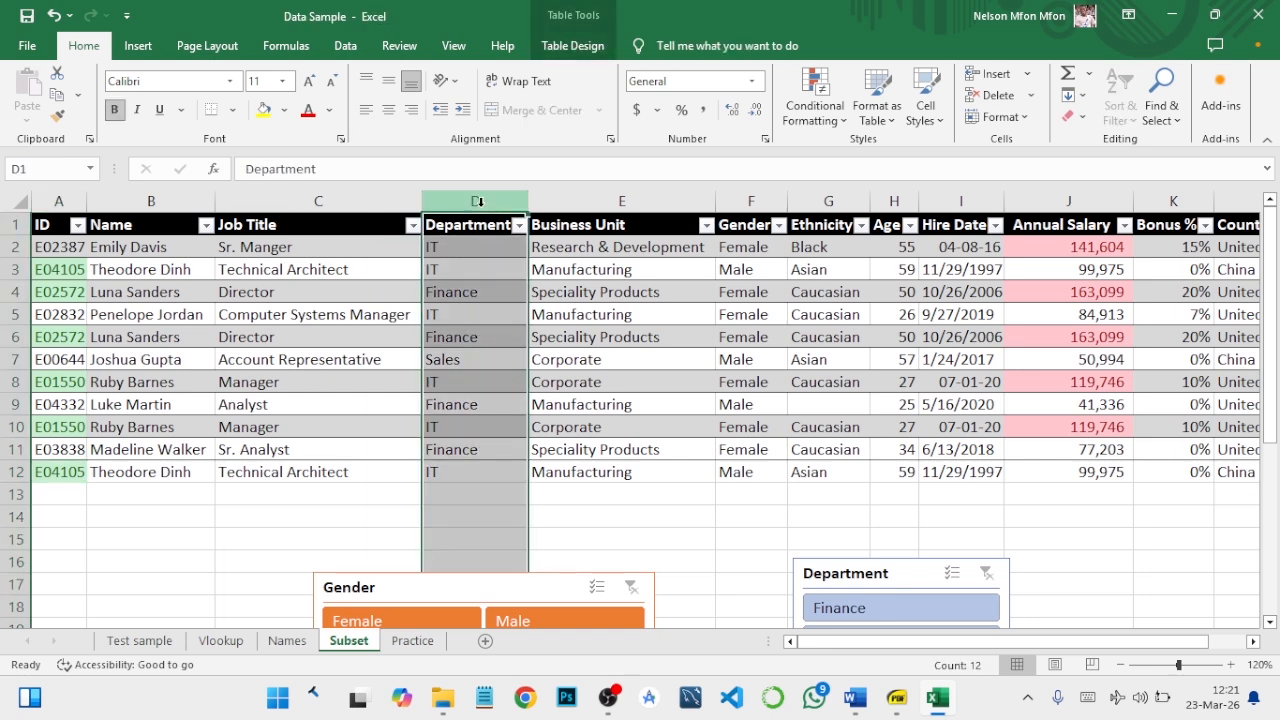
click(827, 108)
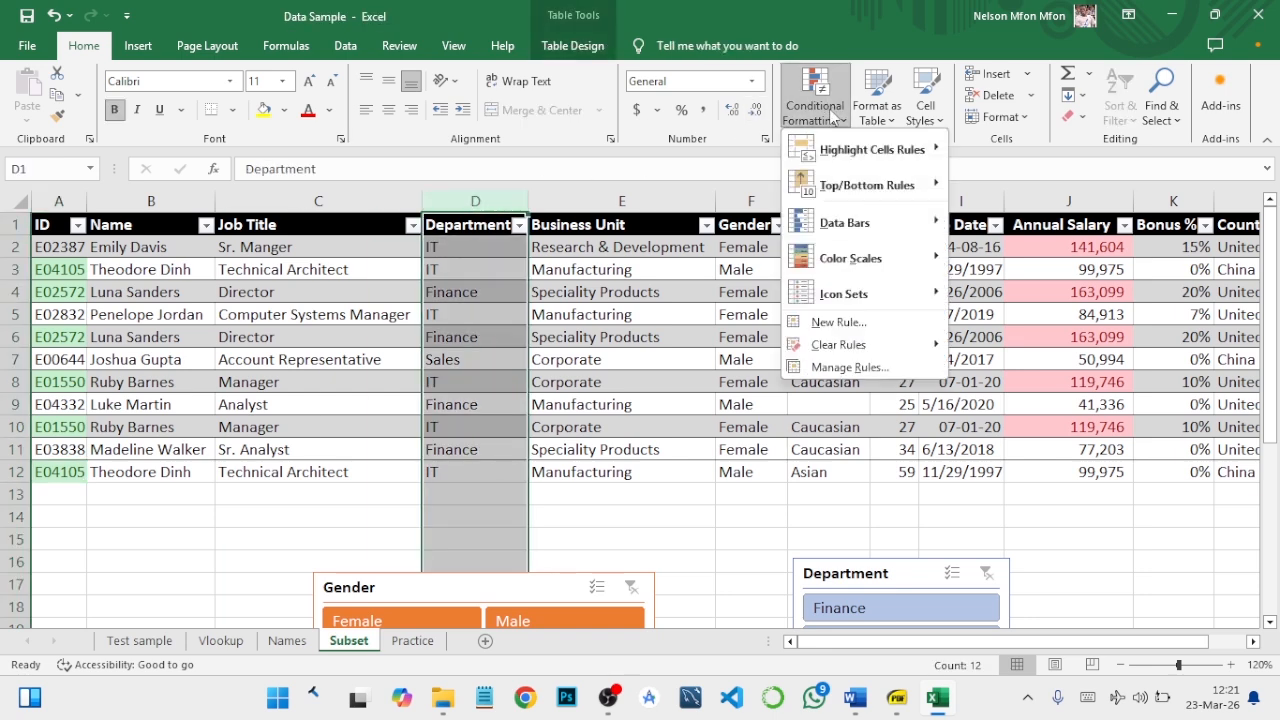
mouse_move(852, 186)
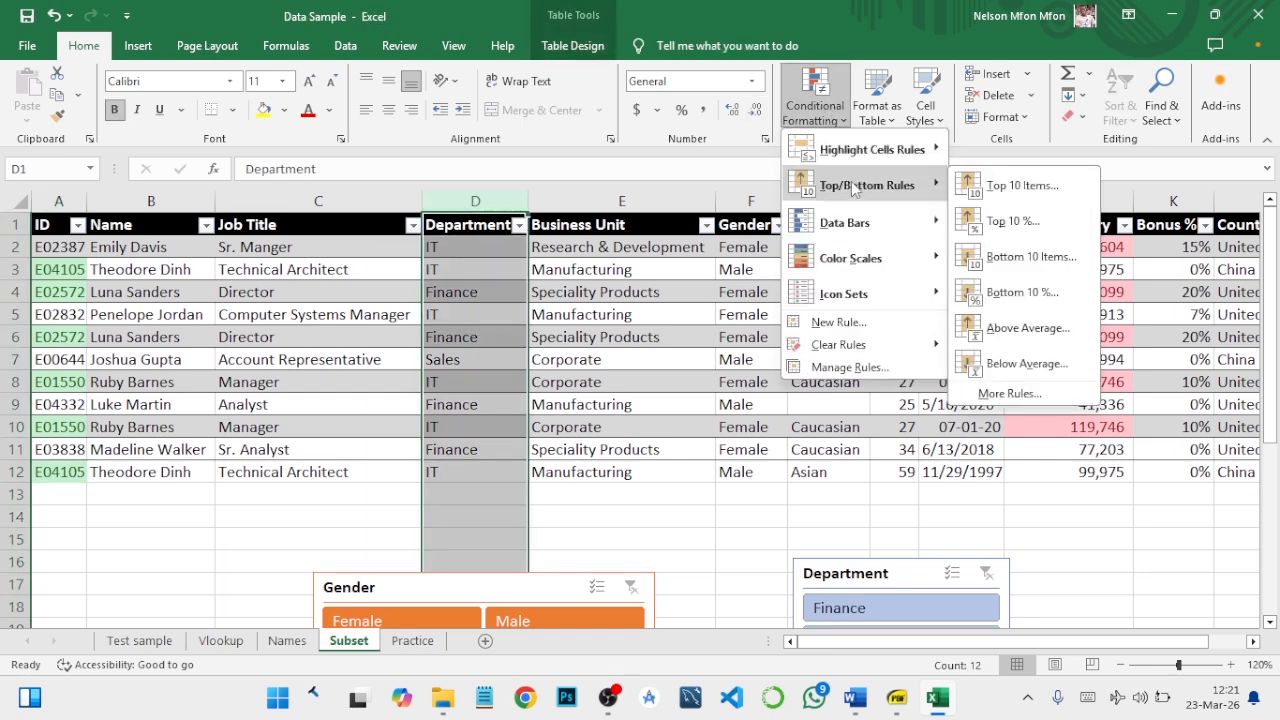
click(1119, 204)
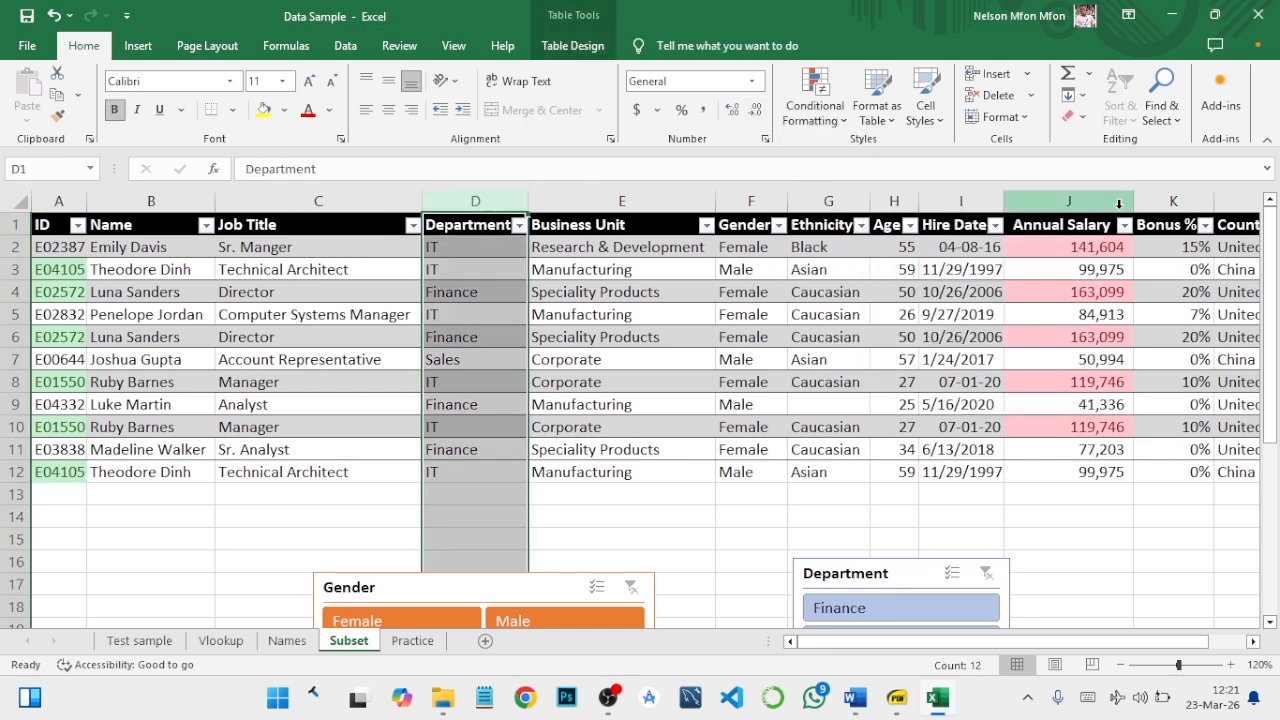
- Clear the conditional formatting rules from the Annual Salary column only
click(1068, 204)
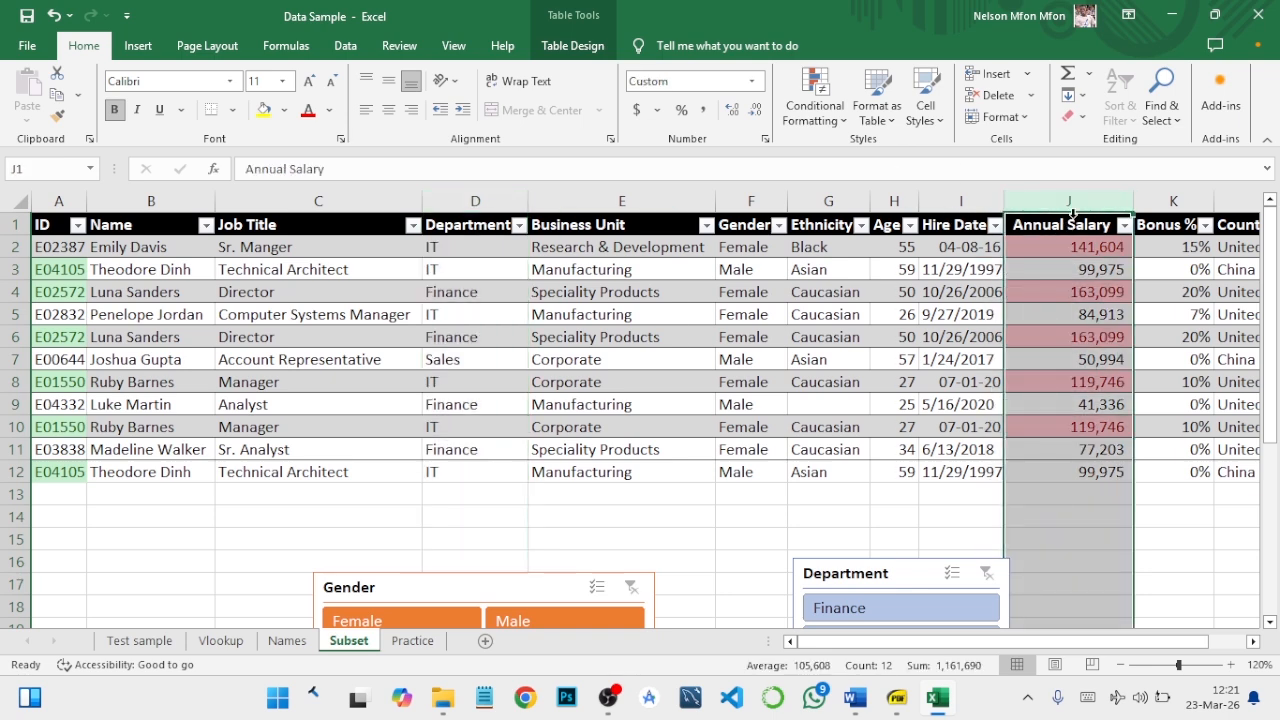
click(815, 110)
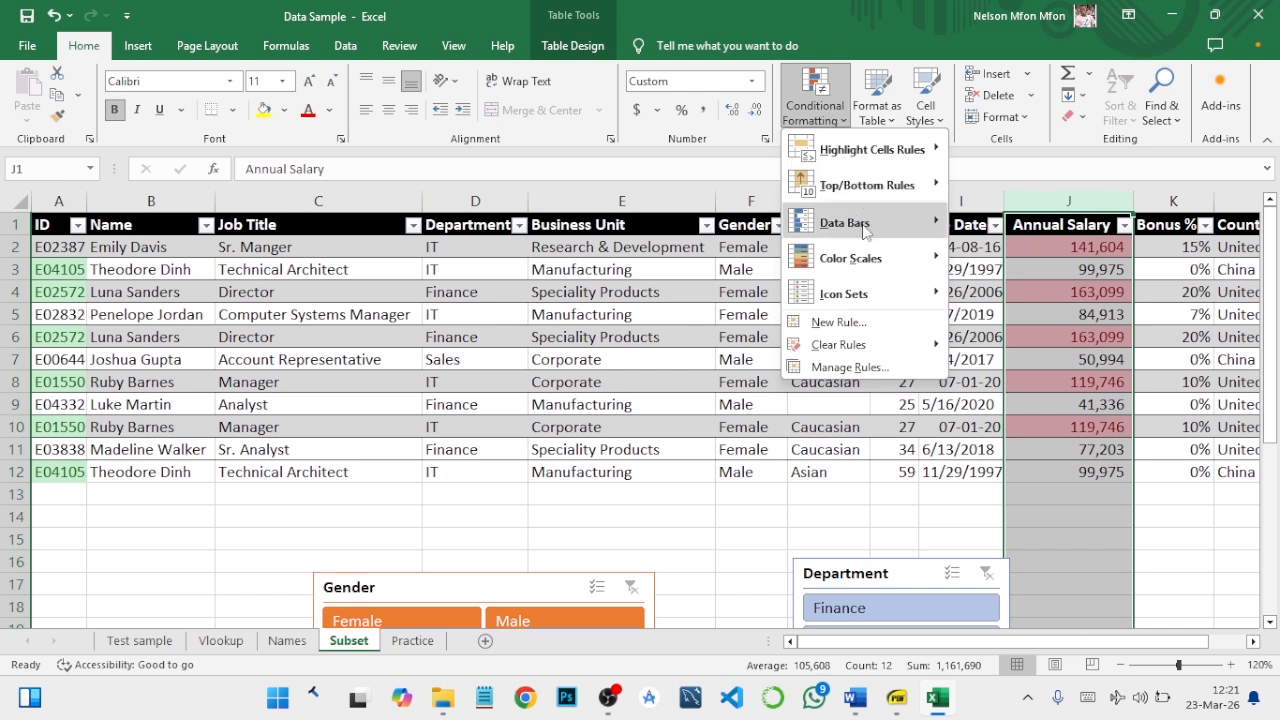
mouse_move(862, 352)
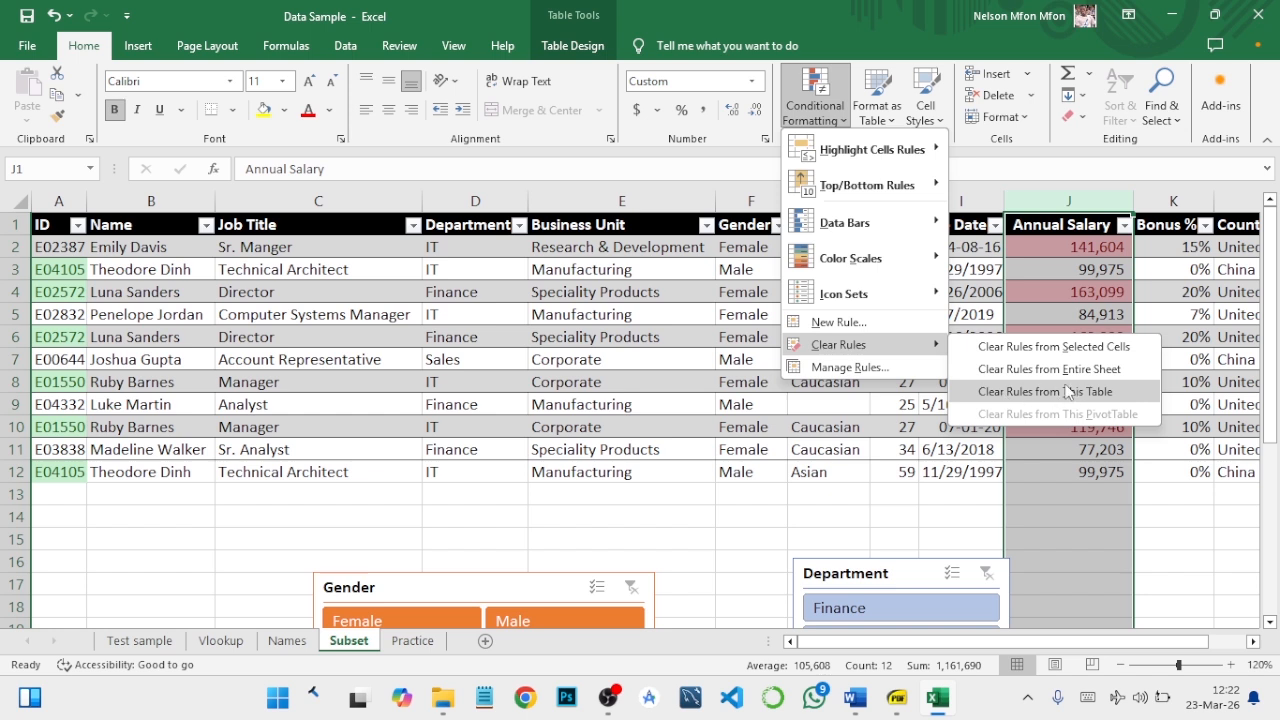
click(1033, 352)
click(1092, 247)
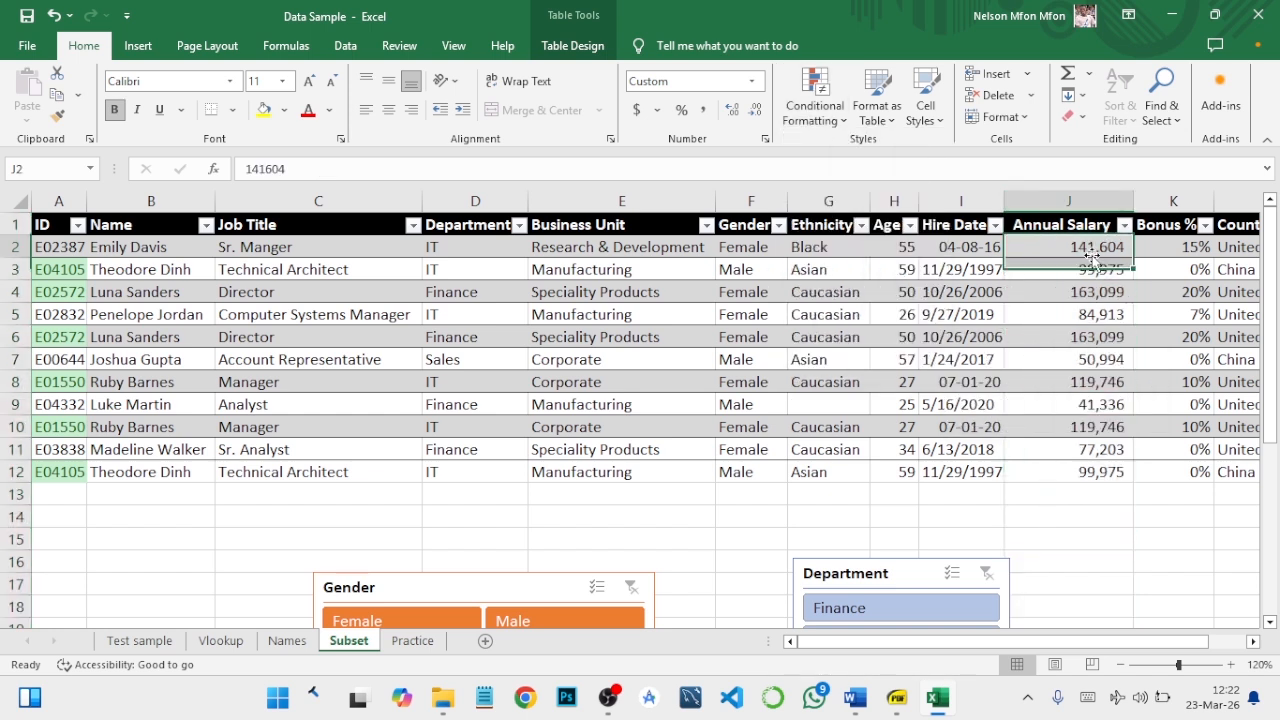
- Apply a top-items rule to the Annual Salary column that highlights the top 3 values using Yellow Fill with Dark Yellow Text
click(1050, 201)
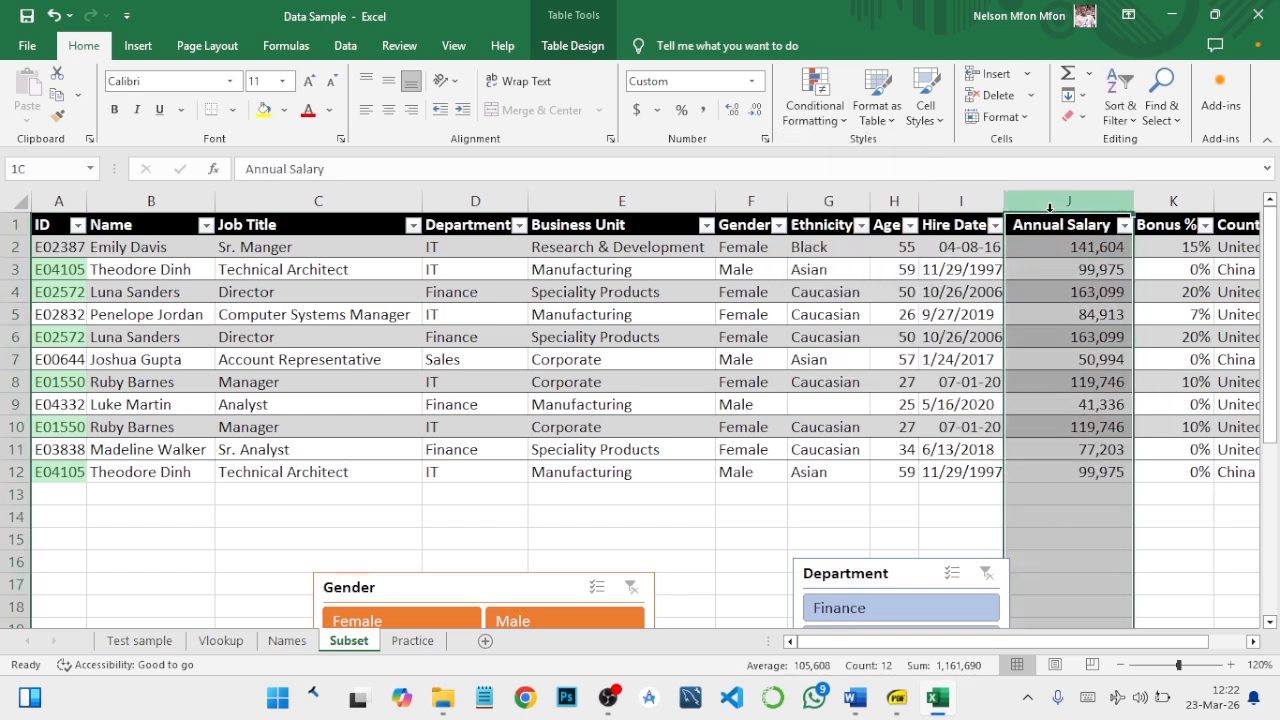
click(826, 94)
mouse_move(922, 155)
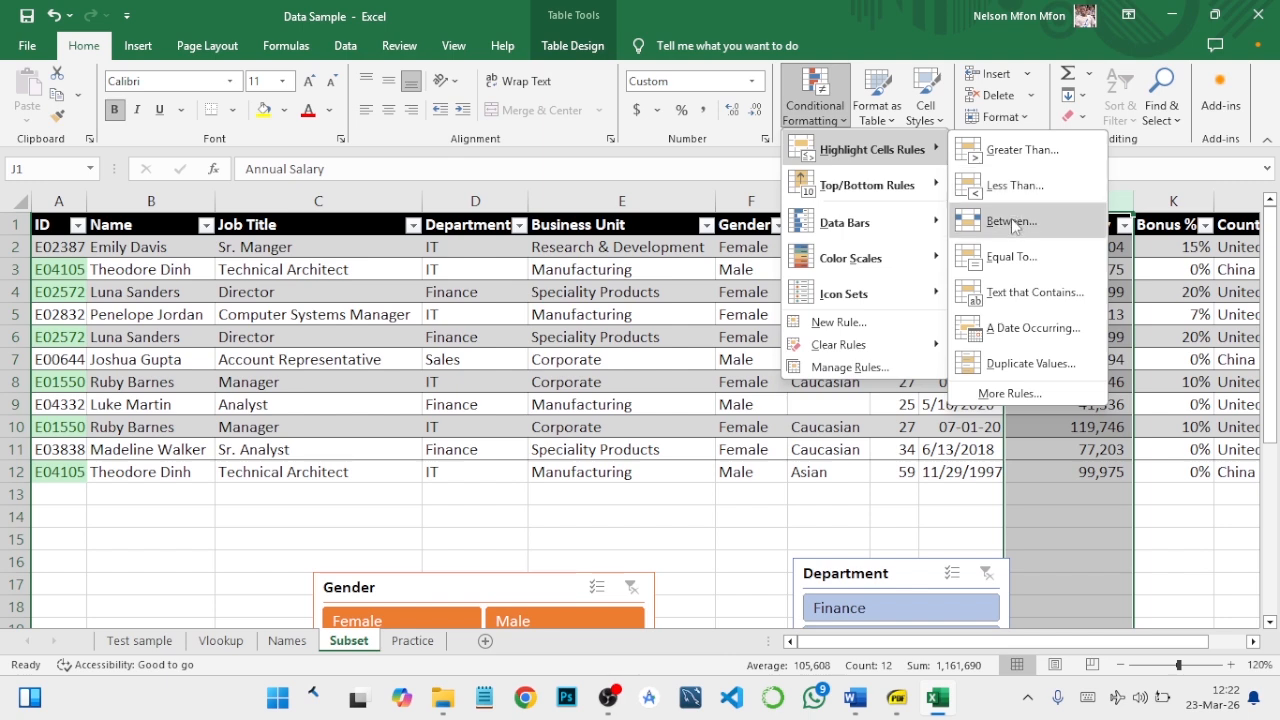
mouse_move(924, 193)
click(1008, 188)
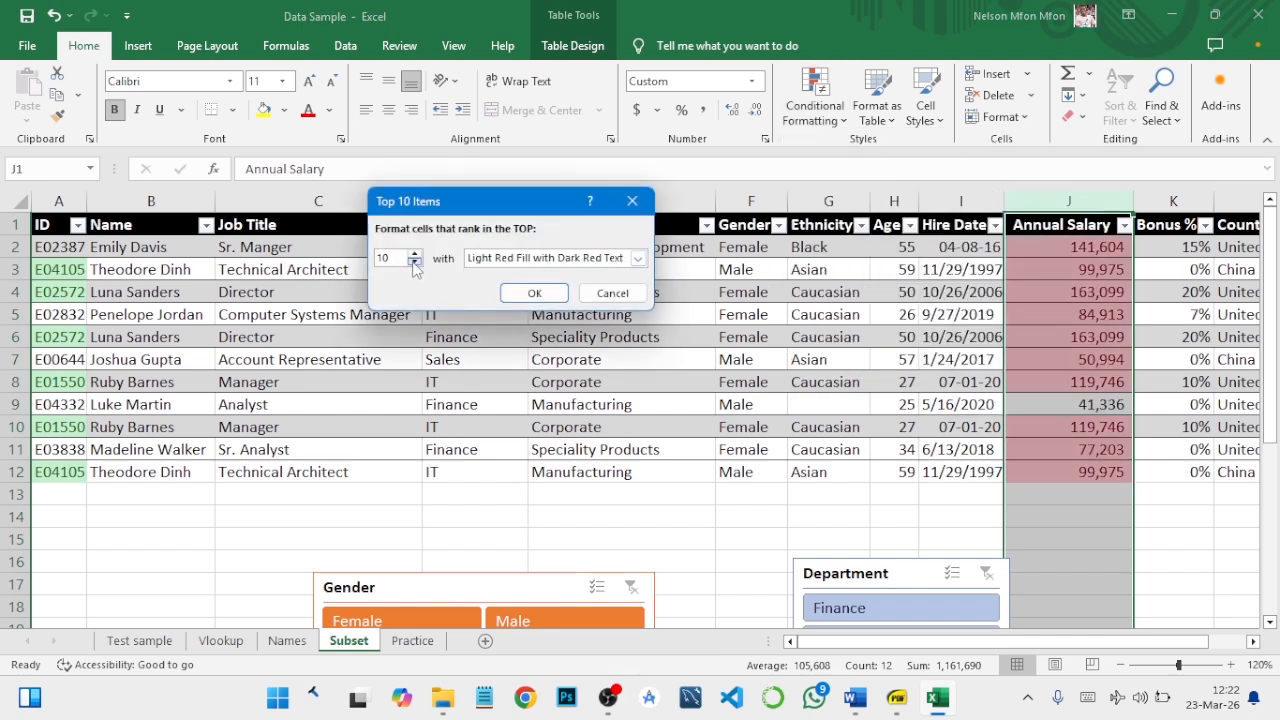
click(414, 262)
click(414, 262)
click(414, 262)
click(414, 262)
click(414, 262)
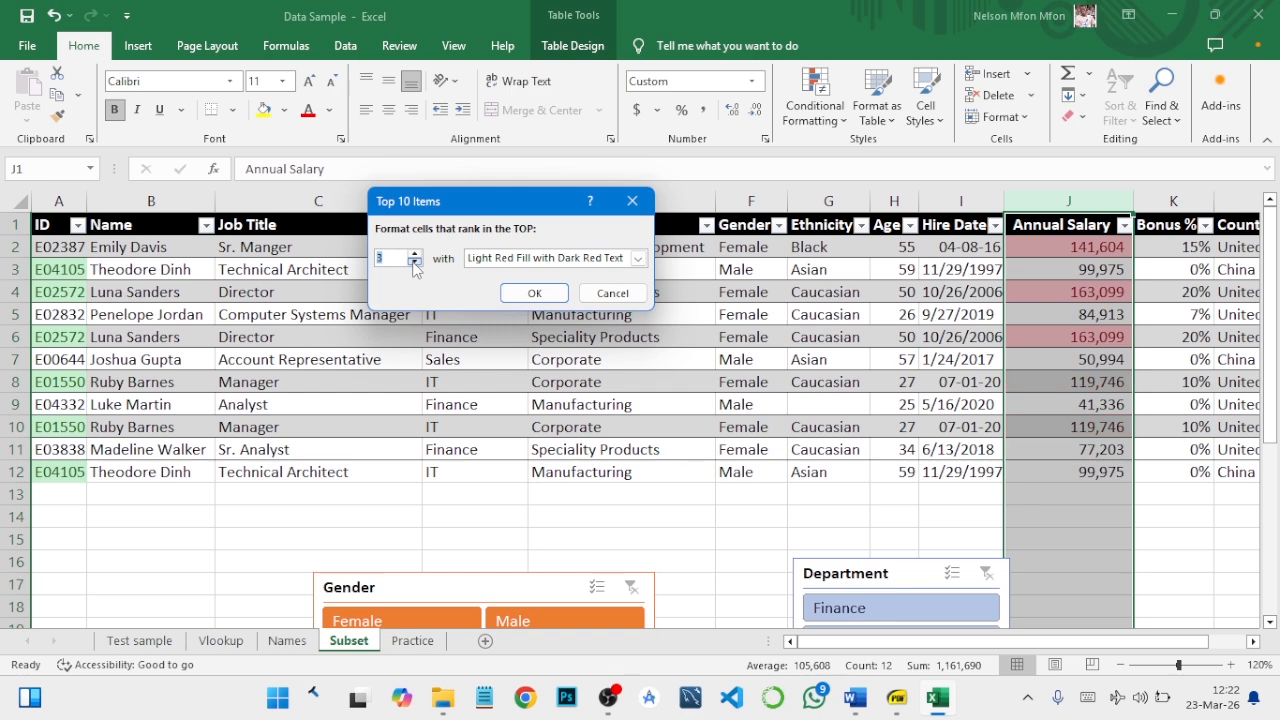
click(637, 258)
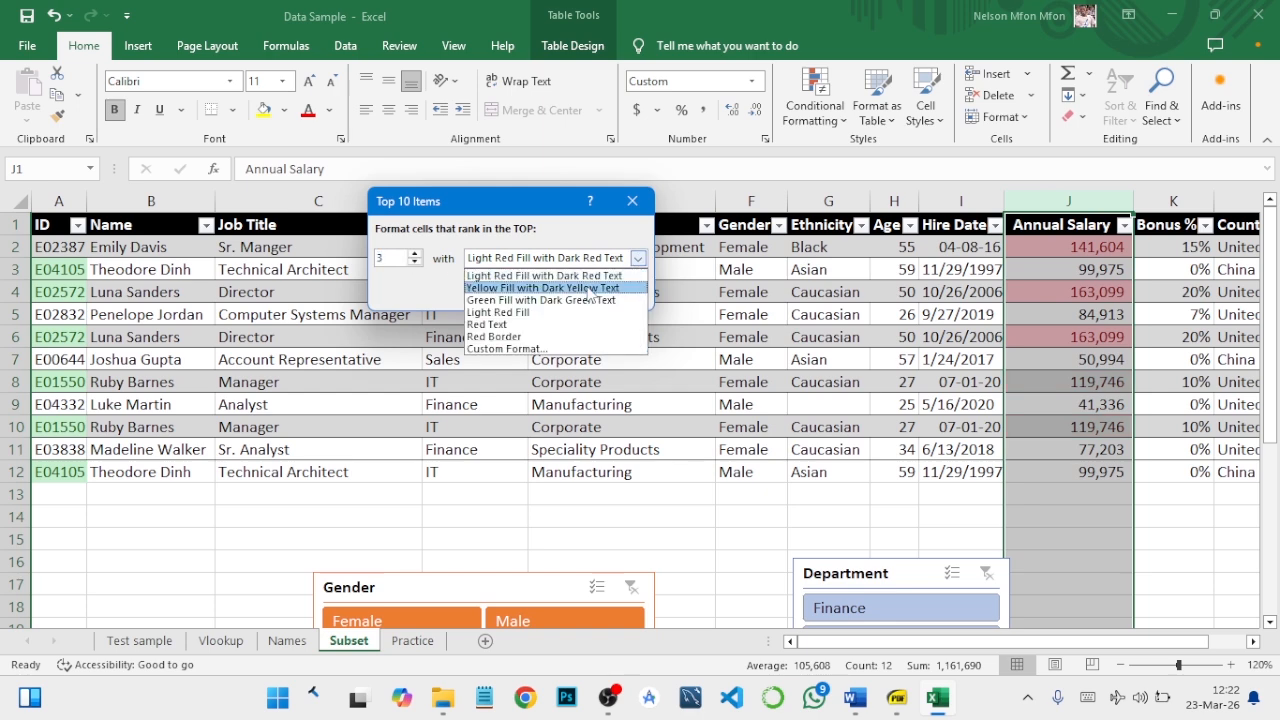
click(598, 288)
click(543, 291)
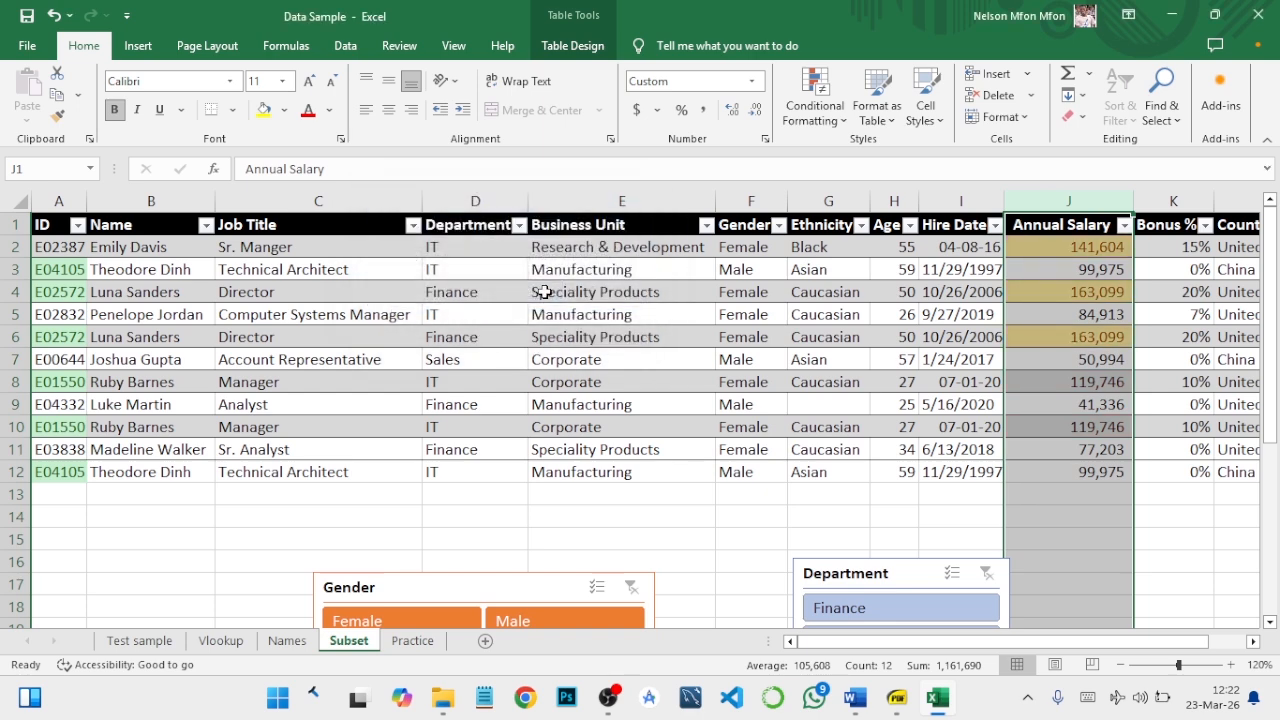
click(1108, 336)
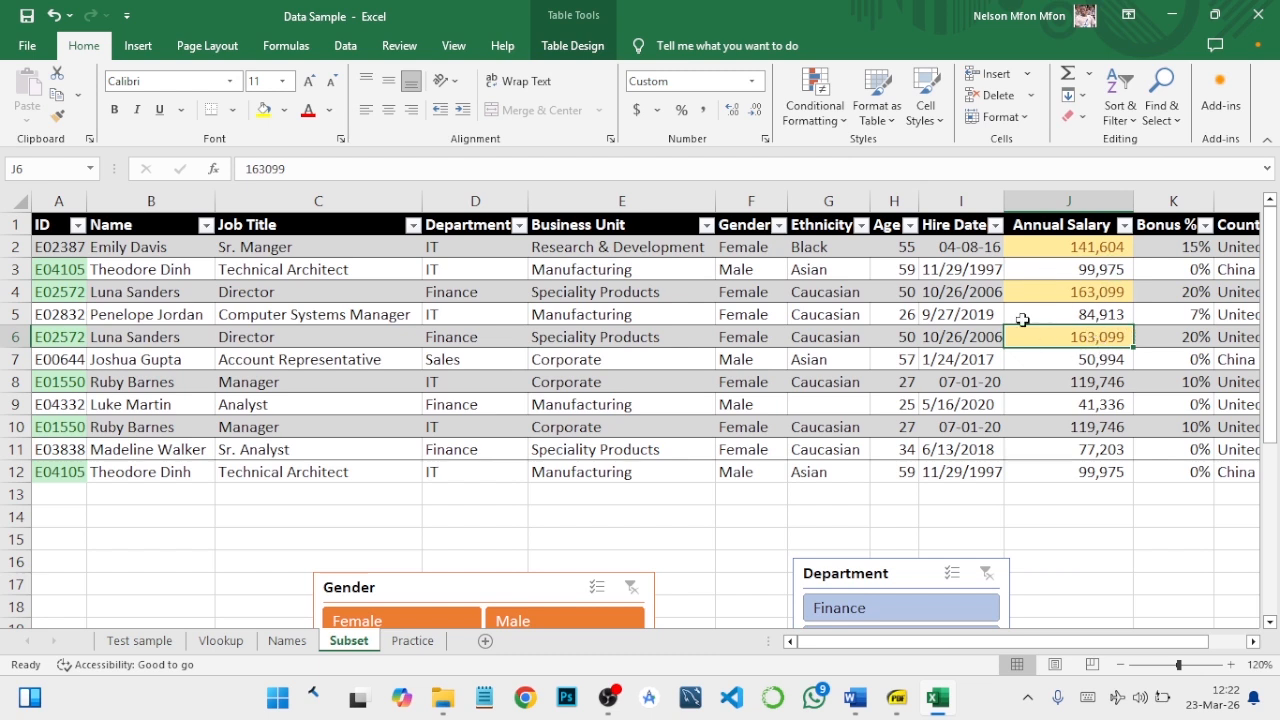
- On the Practice sheet, enter 5 in B2 and 10 in B3, and extend the series down to 45 in B10
click(414, 643)
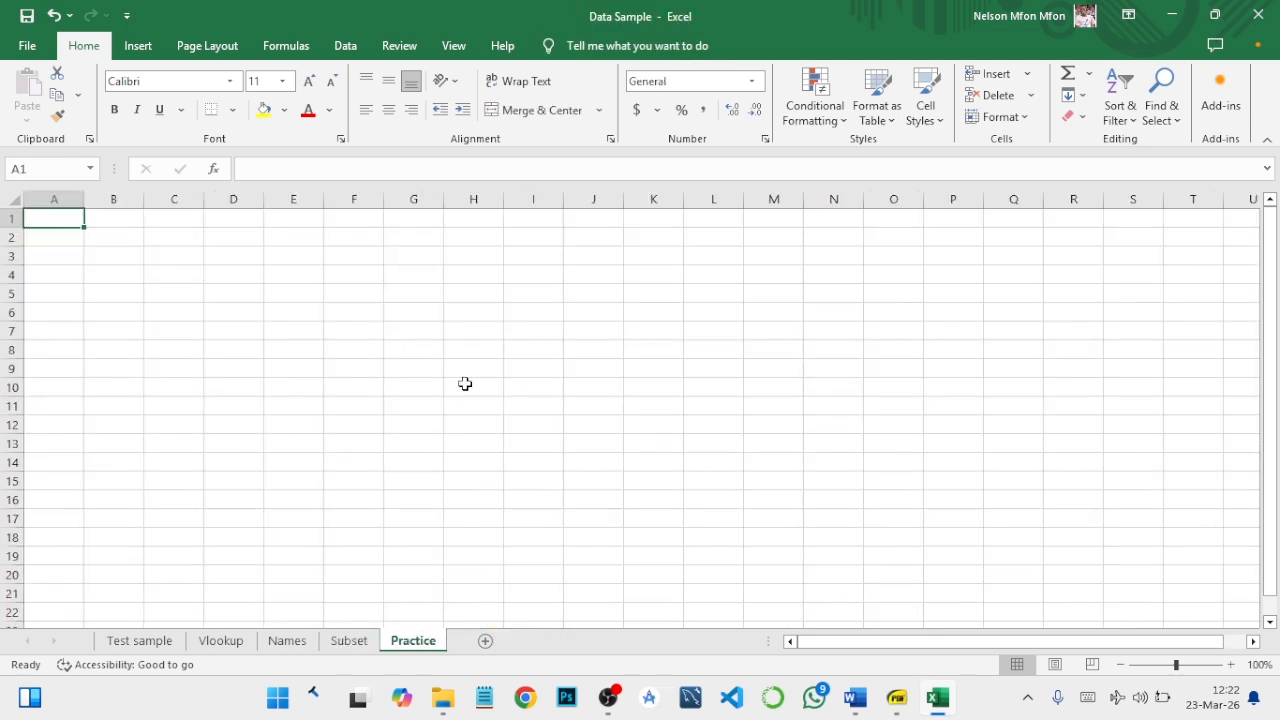
click(1231, 664)
click(1231, 664)
click(1231, 664)
click(1231, 664)
click(1231, 664)
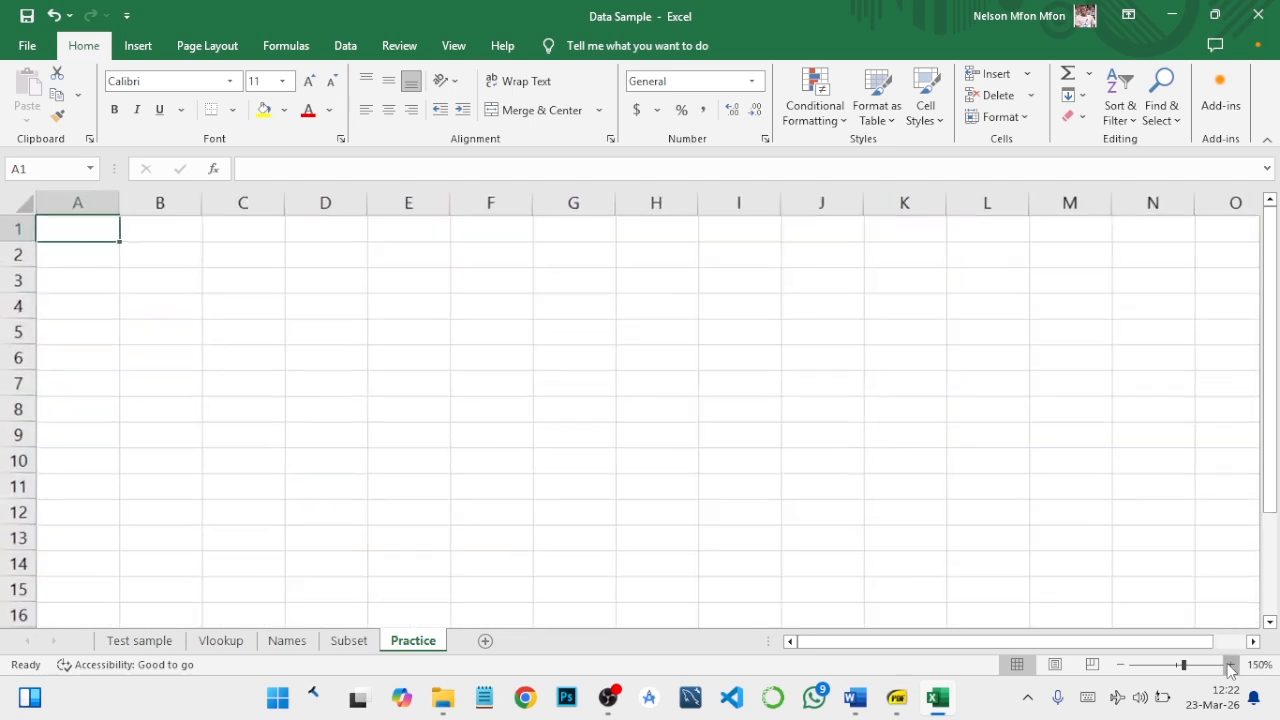
click(1231, 665)
click(194, 263)
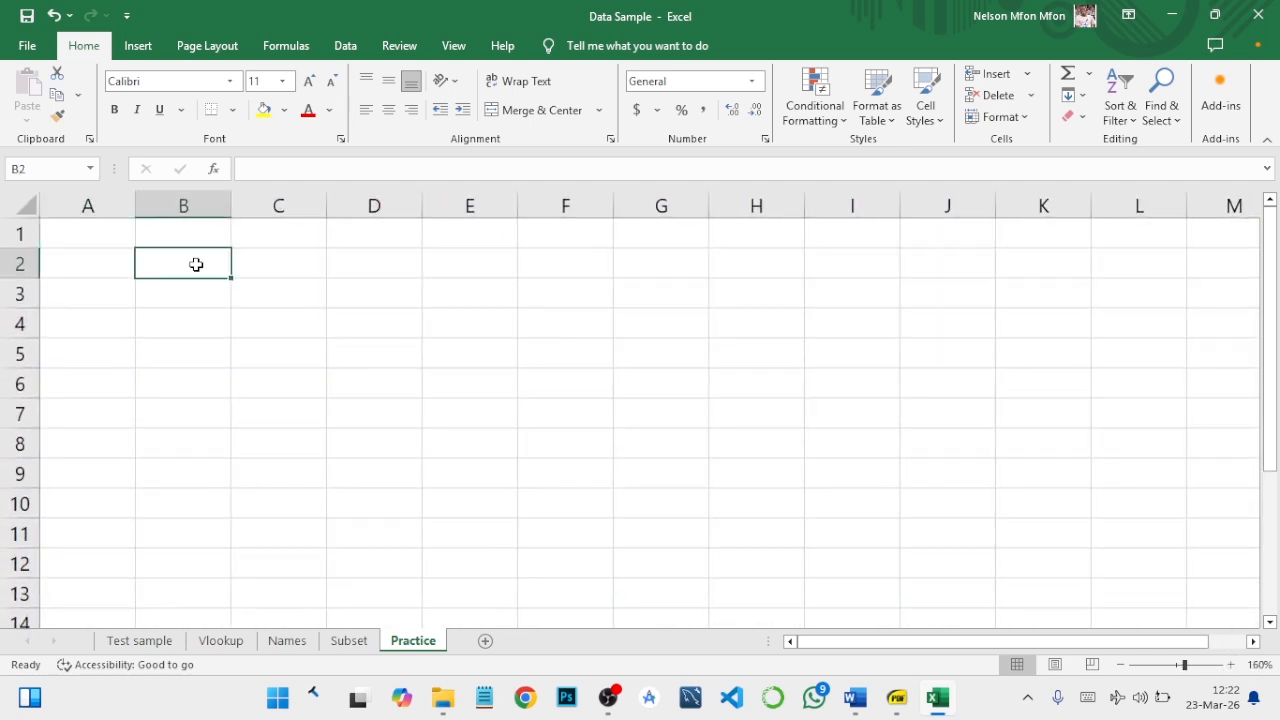
text(5)
key(Return)
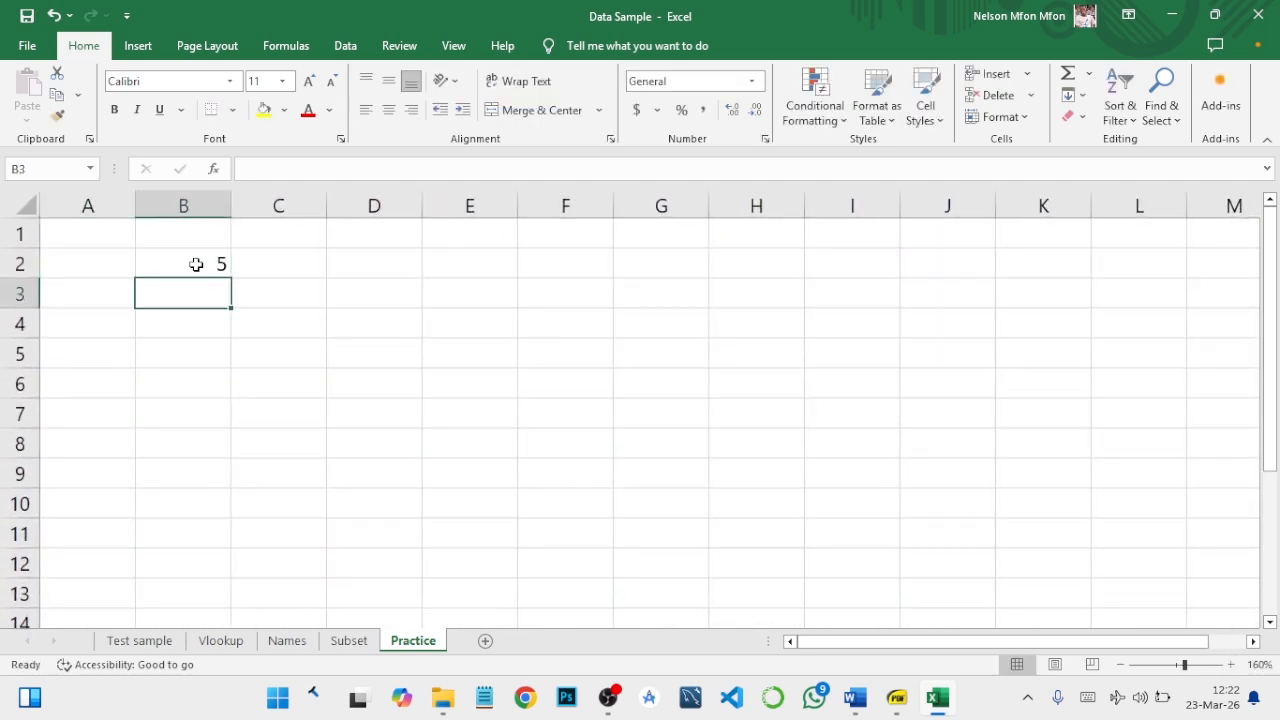
text(10)
key(Return)
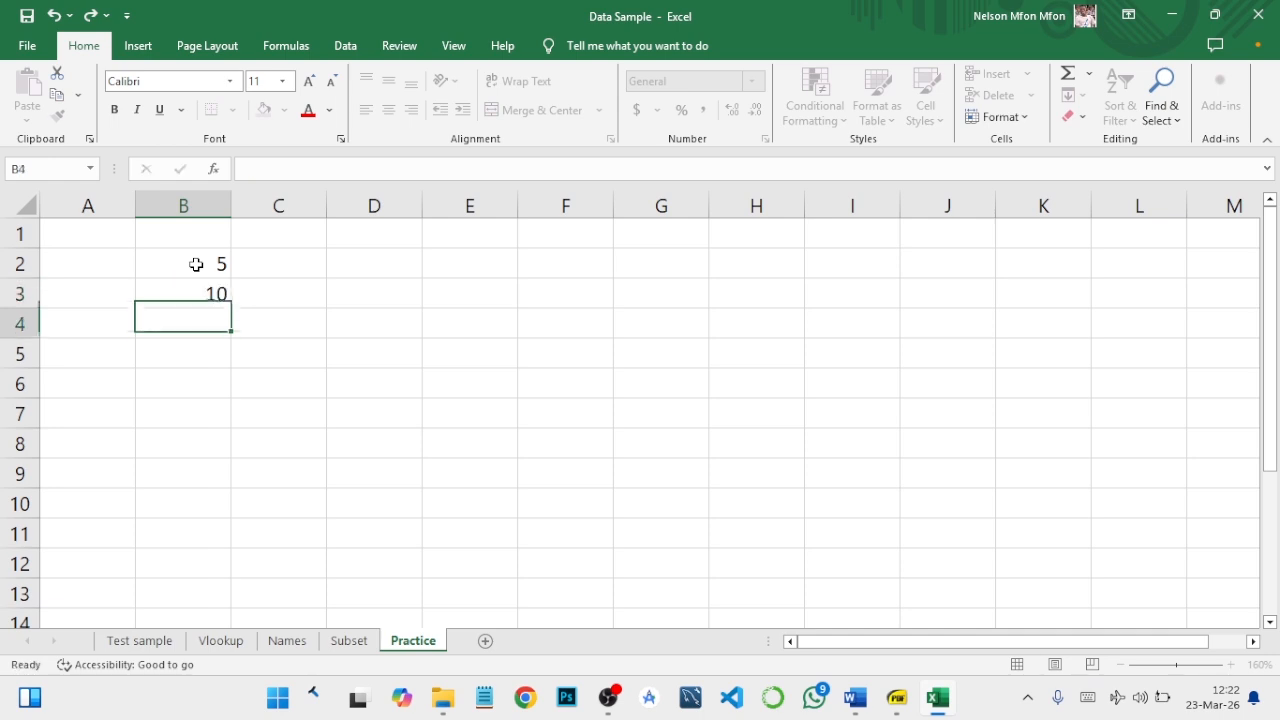
drag(196, 263, 234, 497)
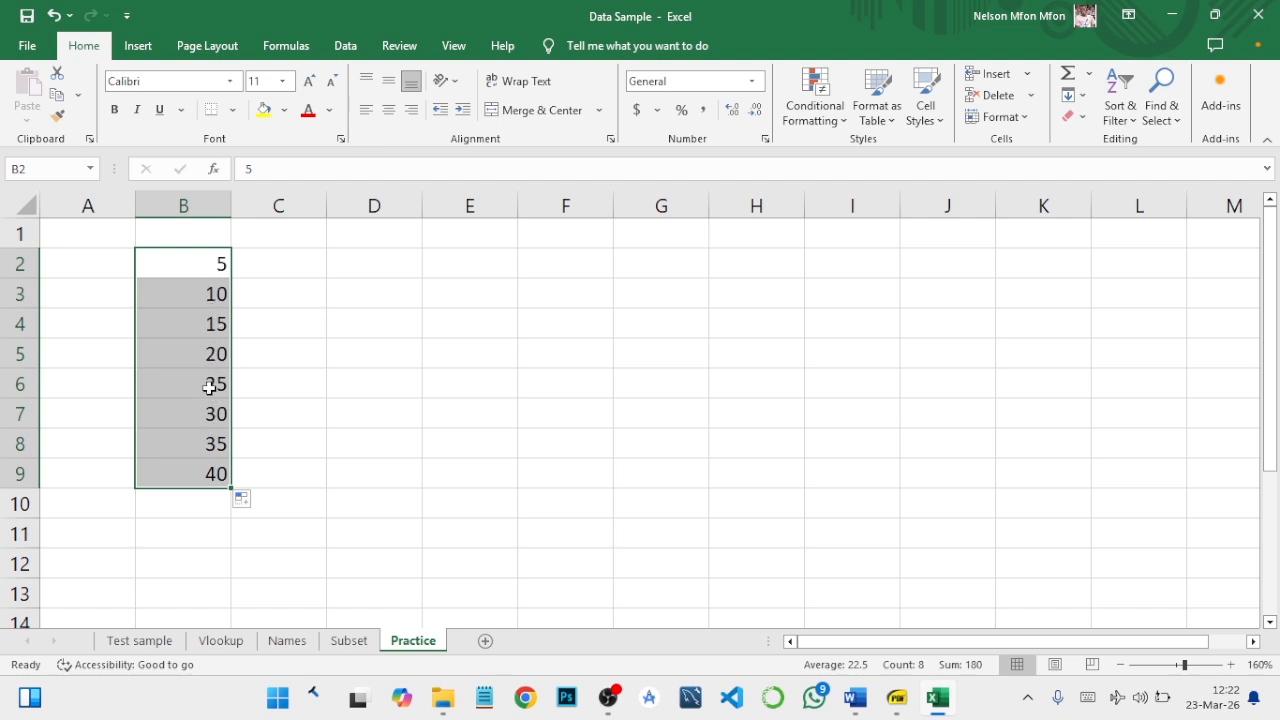
drag(231, 490, 234, 520)
click(209, 423)
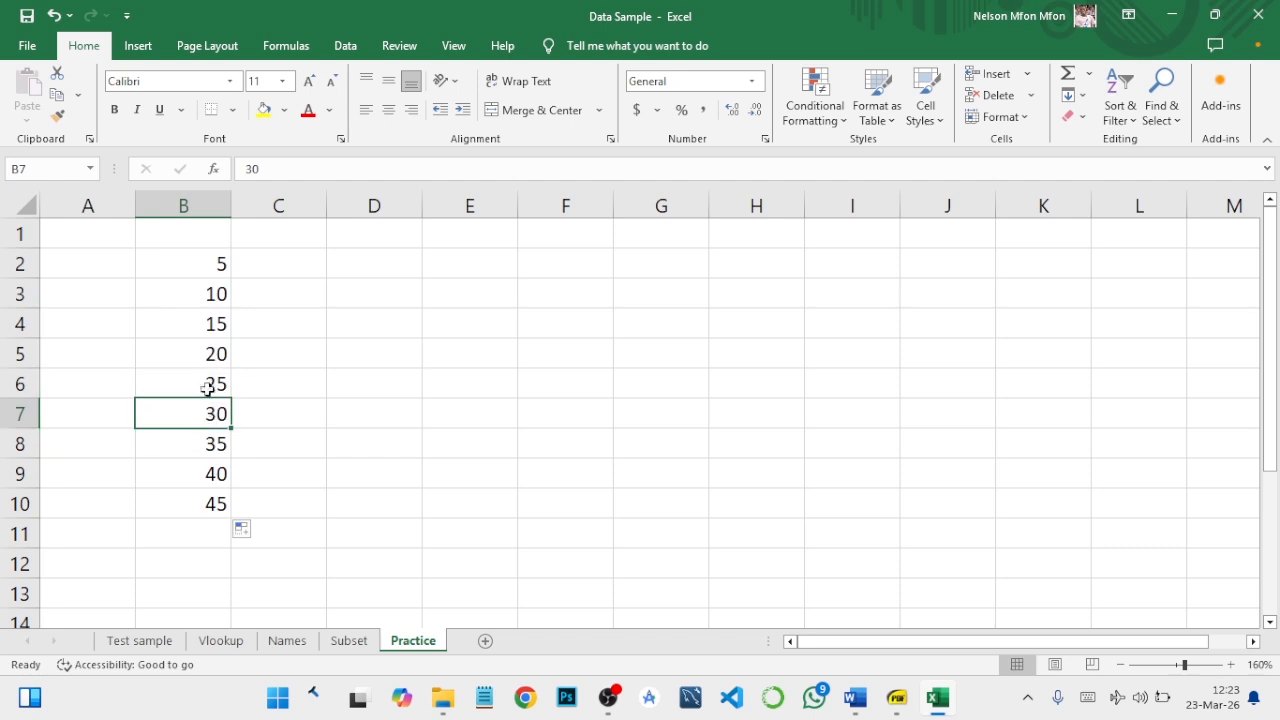
- Apply the 3 Arrows (Colored) icon set to the number series in column B
click(185, 207)
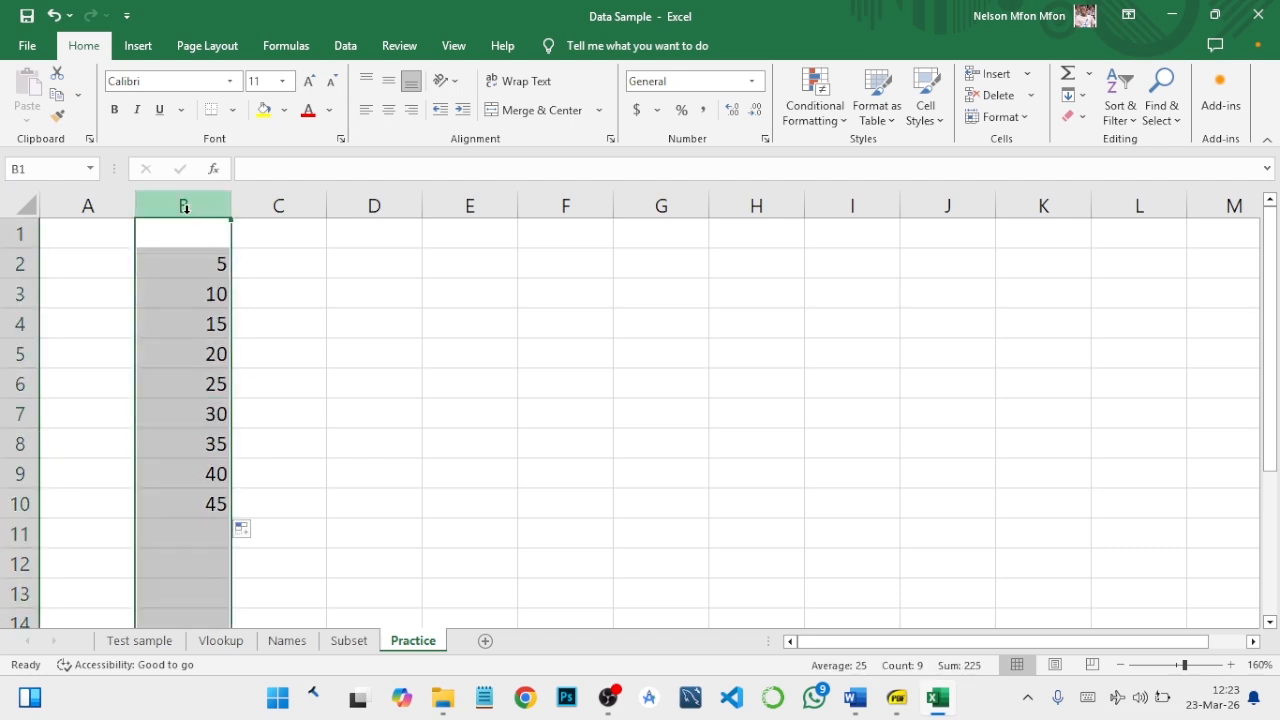
click(833, 118)
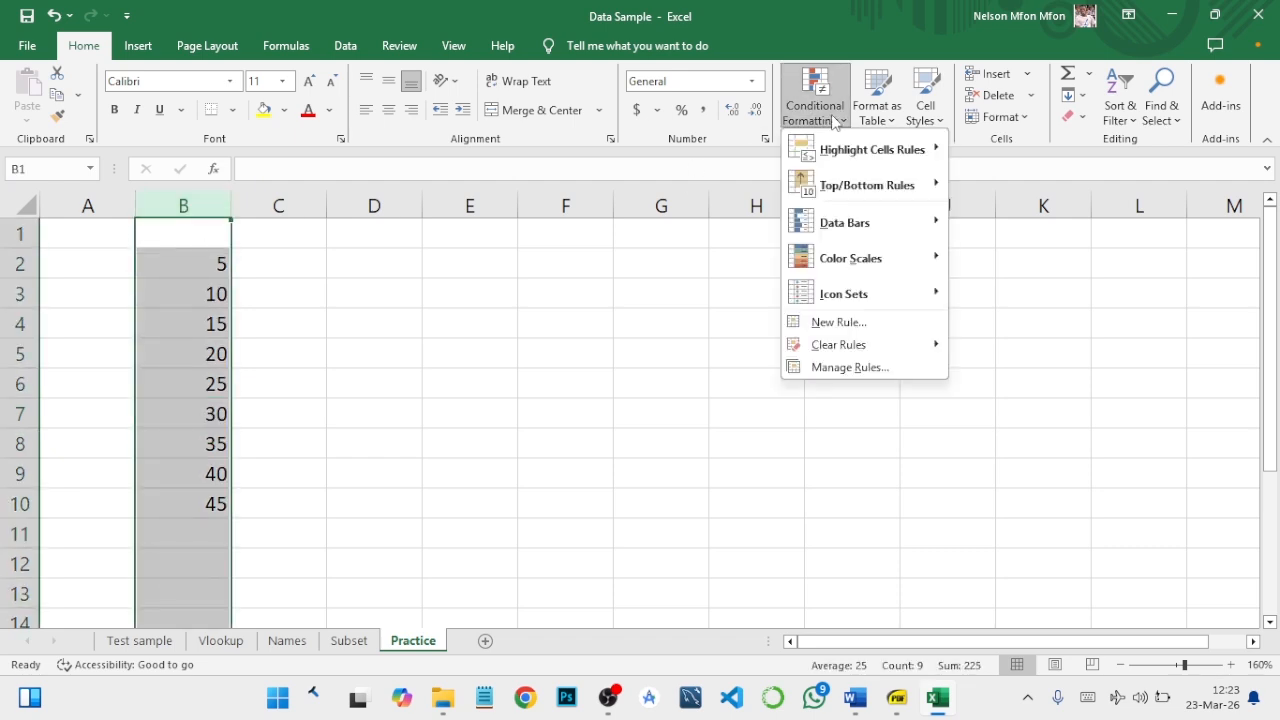
mouse_move(868, 228)
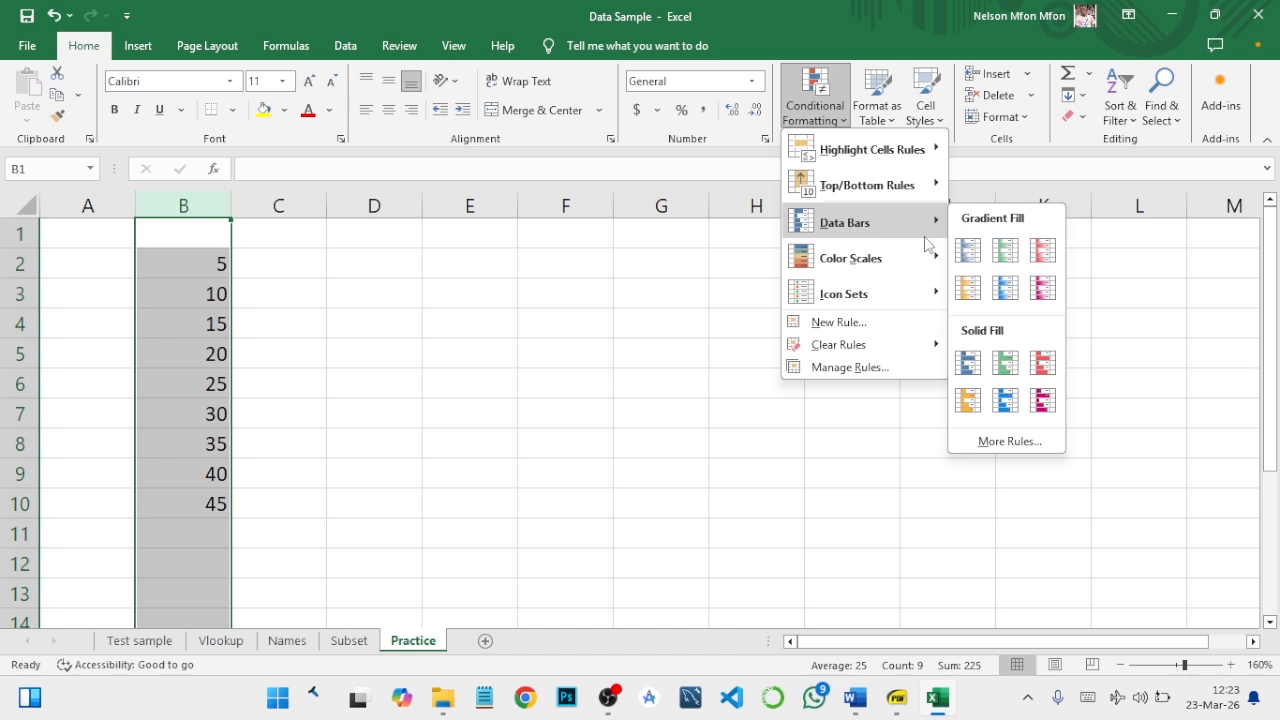
mouse_move(930, 297)
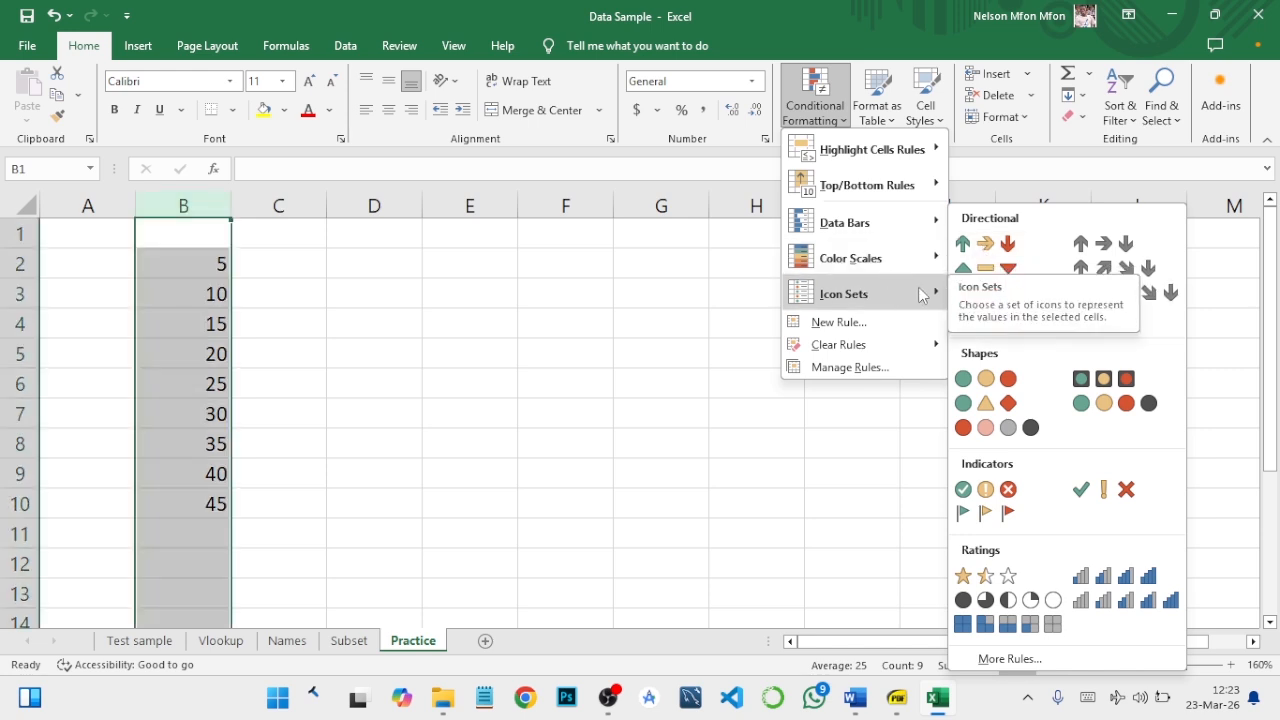
click(970, 245)
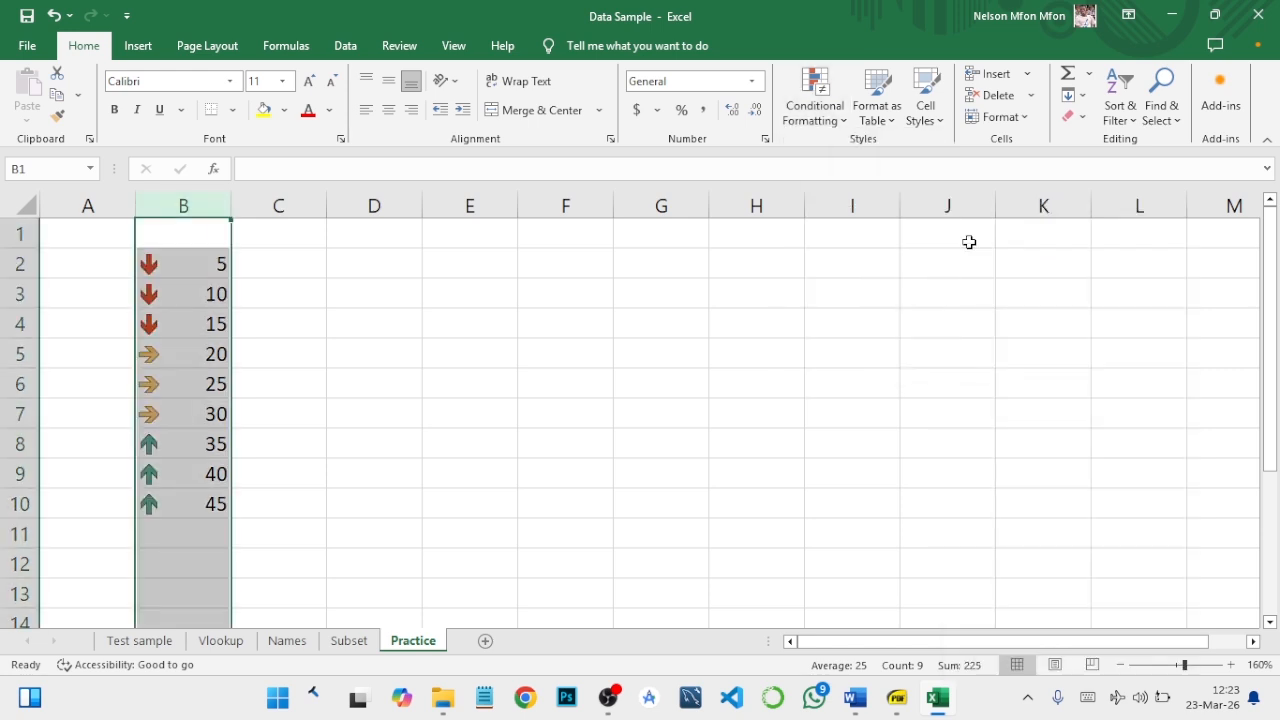
click(198, 266)
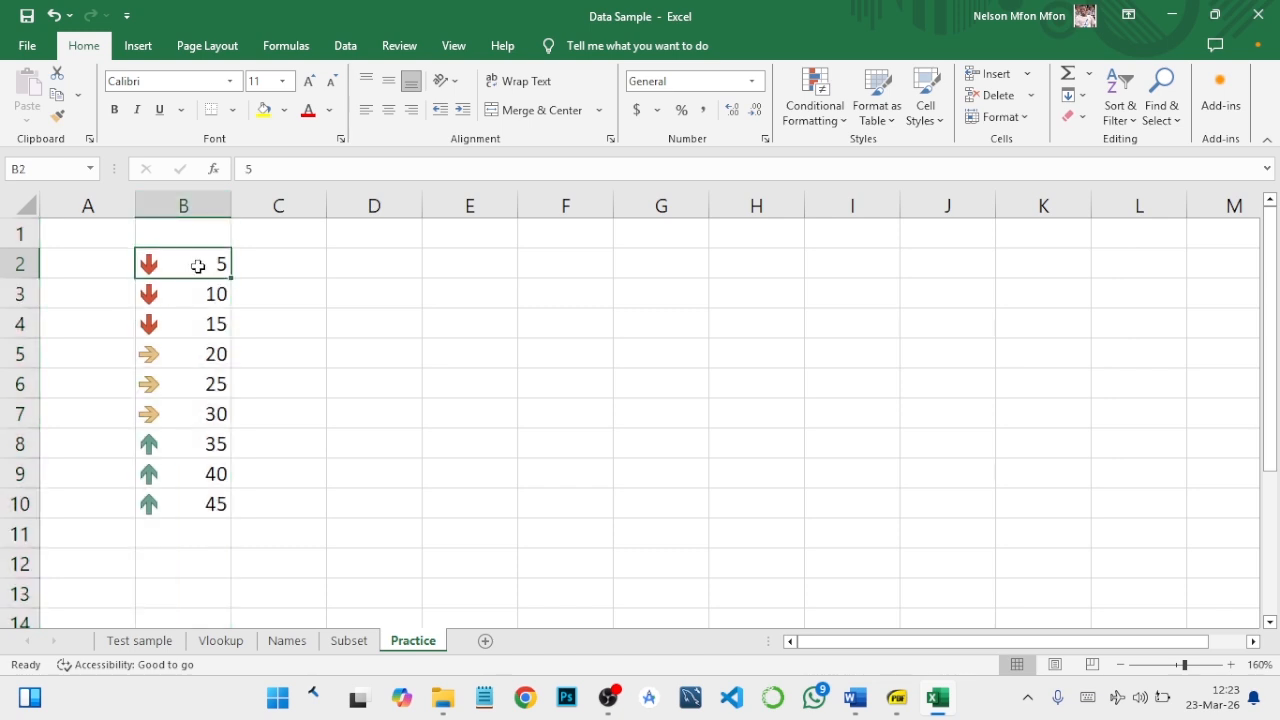
- Undo the icon set on column B of the Practice sheet and sort its numbers from largest to smallest
key(ctrl+z)
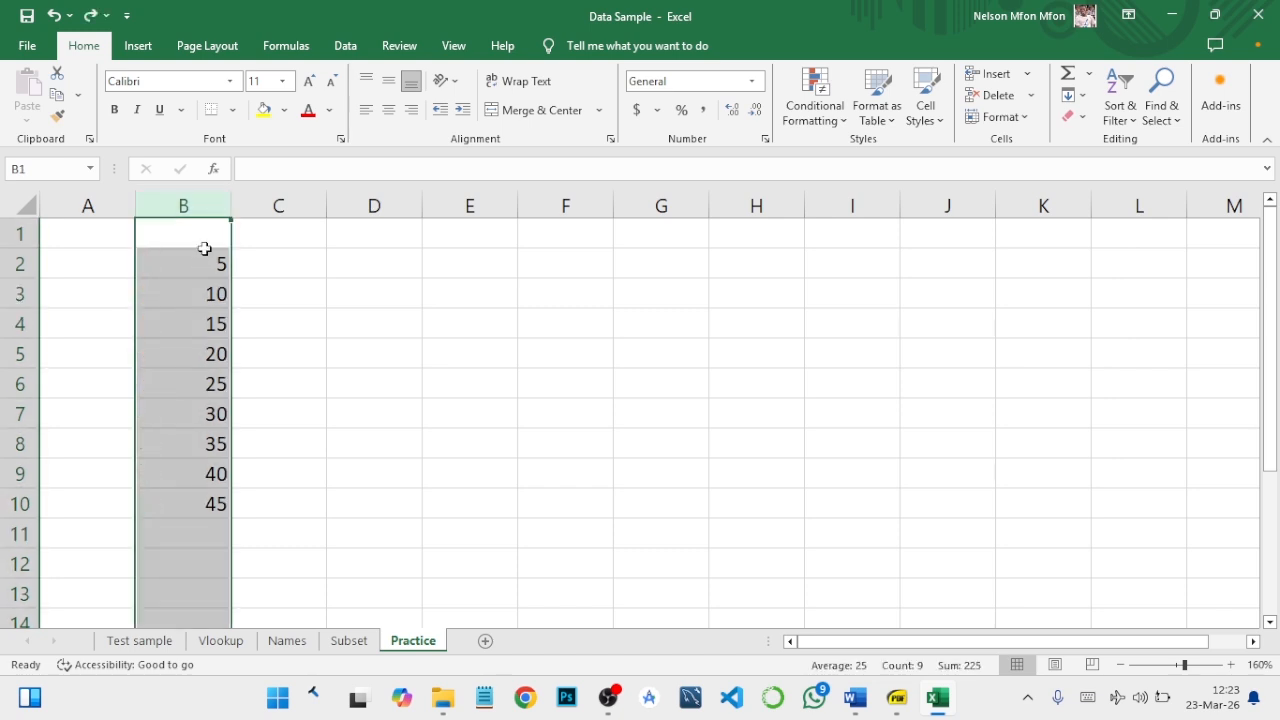
click(1116, 118)
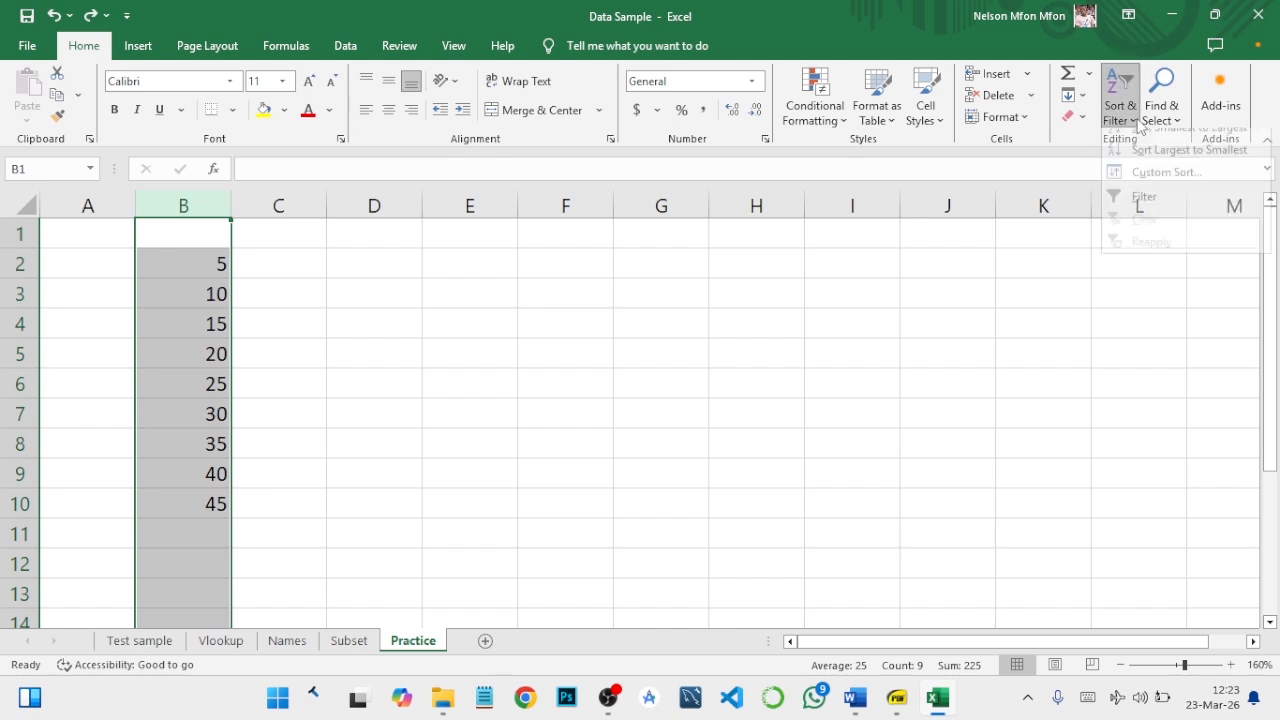
click(1165, 163)
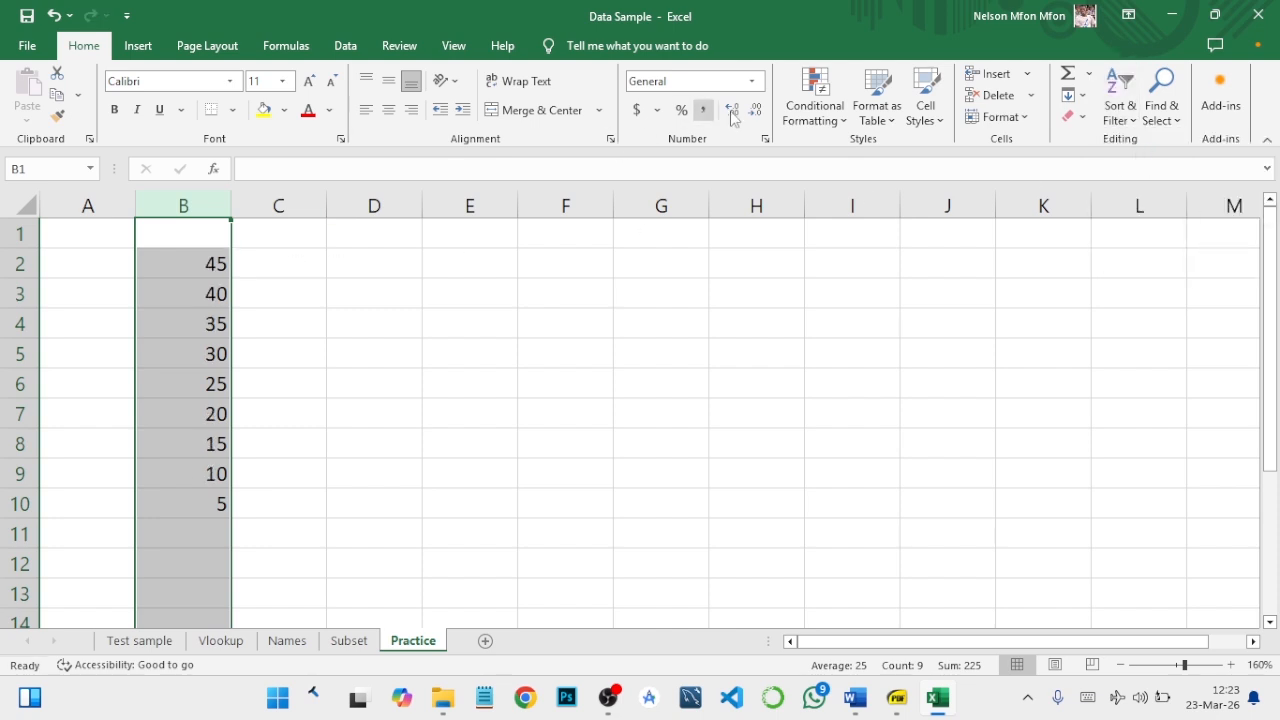
- Apply the 3 Arrows (Colored) icon set to the descending number series in column B
click(816, 106)
mouse_move(890, 300)
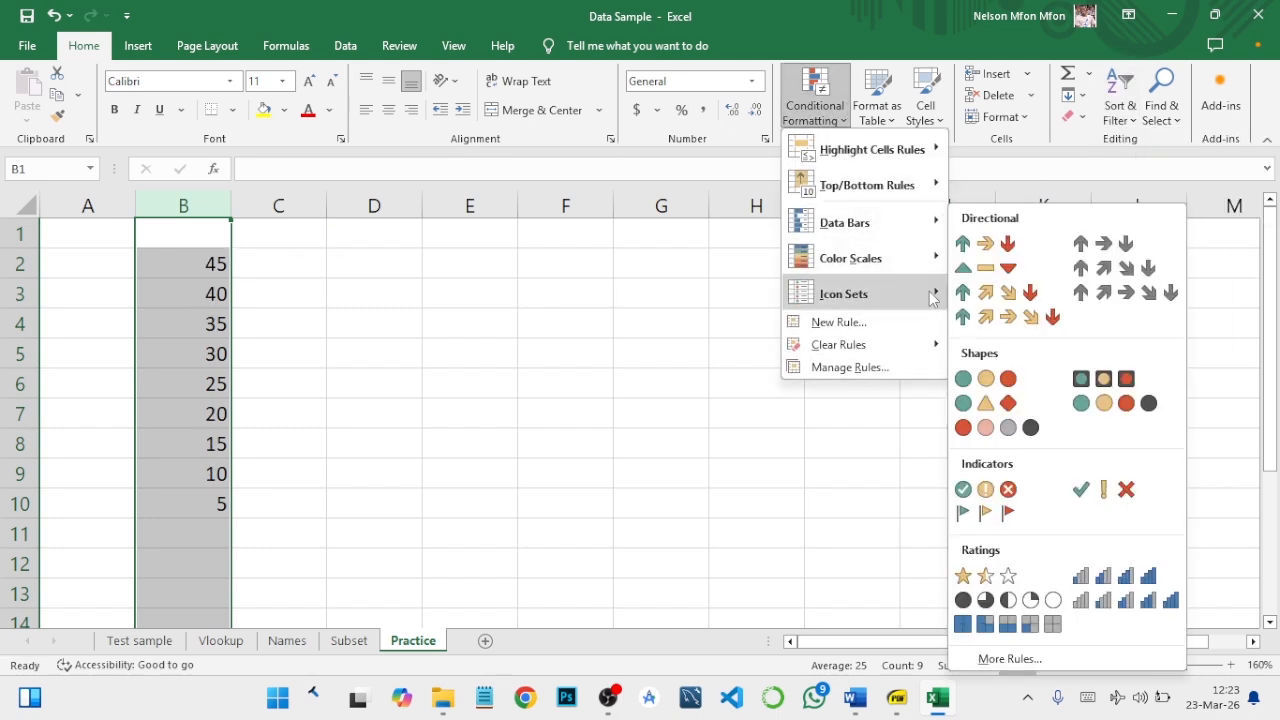
click(986, 246)
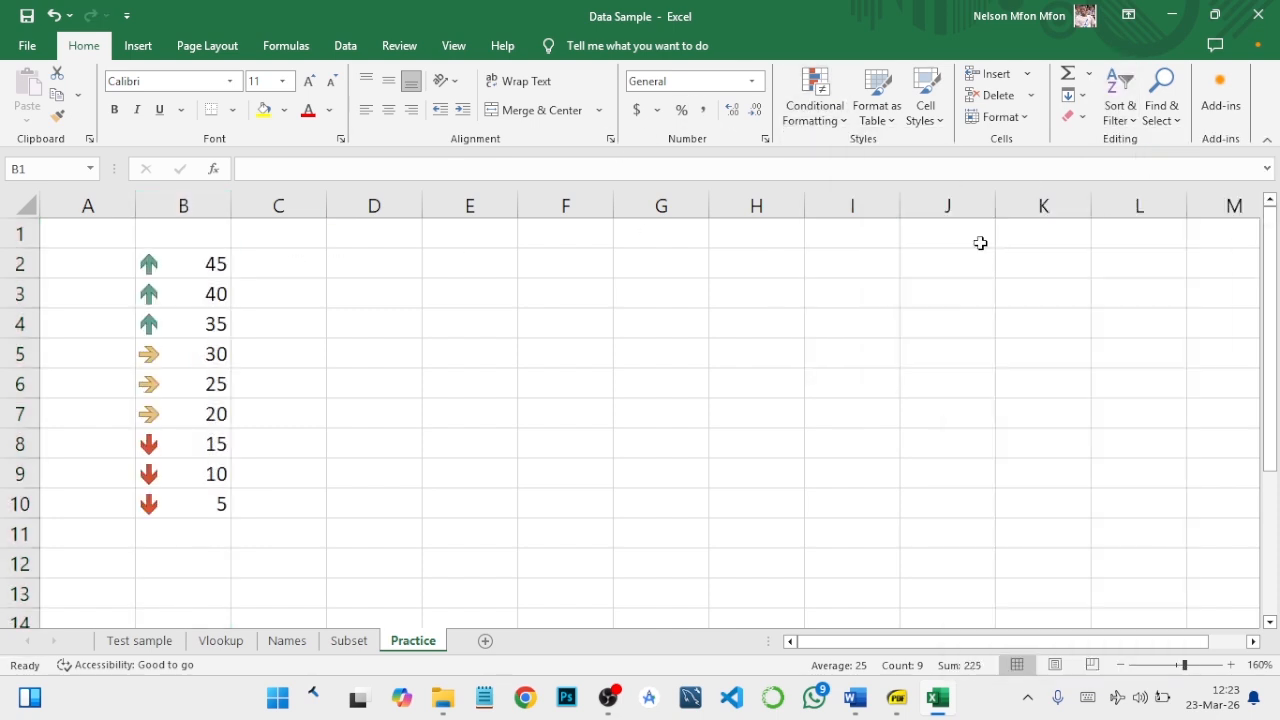
click(208, 266)
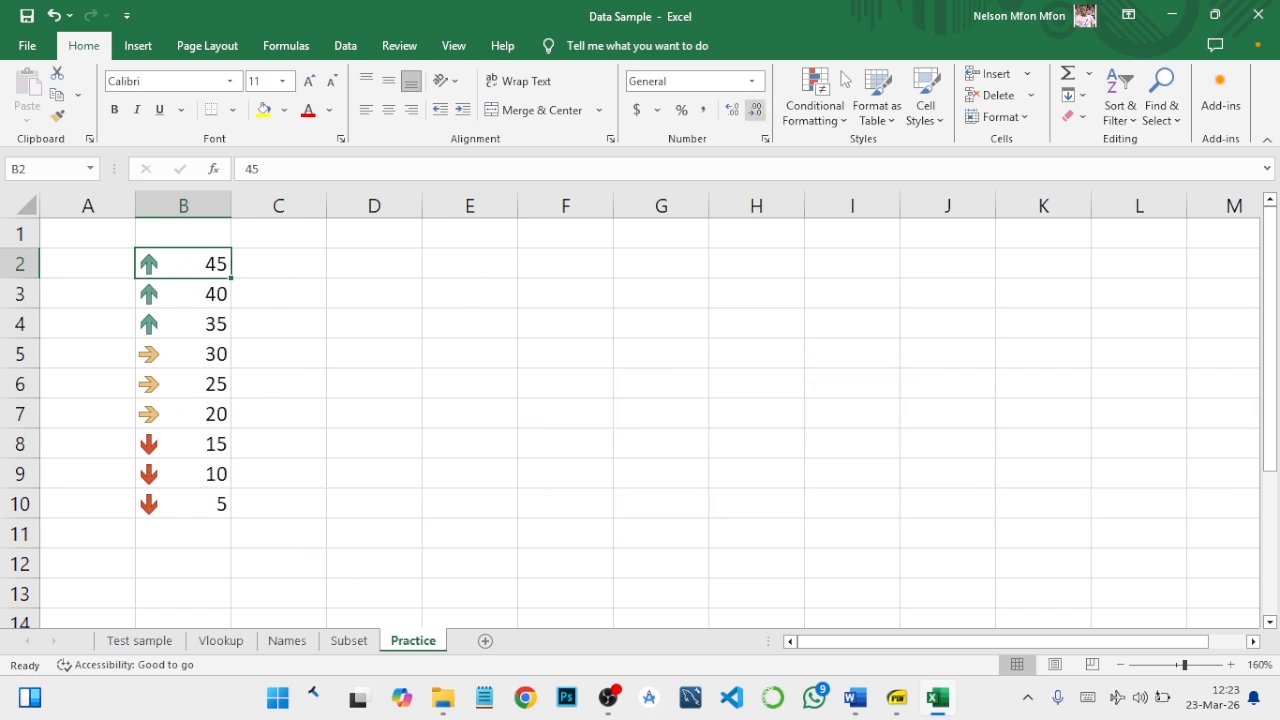
- Return to the Subset sheet and review the Highlight Cells, Top/Bottom and Data Bars conditional formatting options without applying any
click(349, 640)
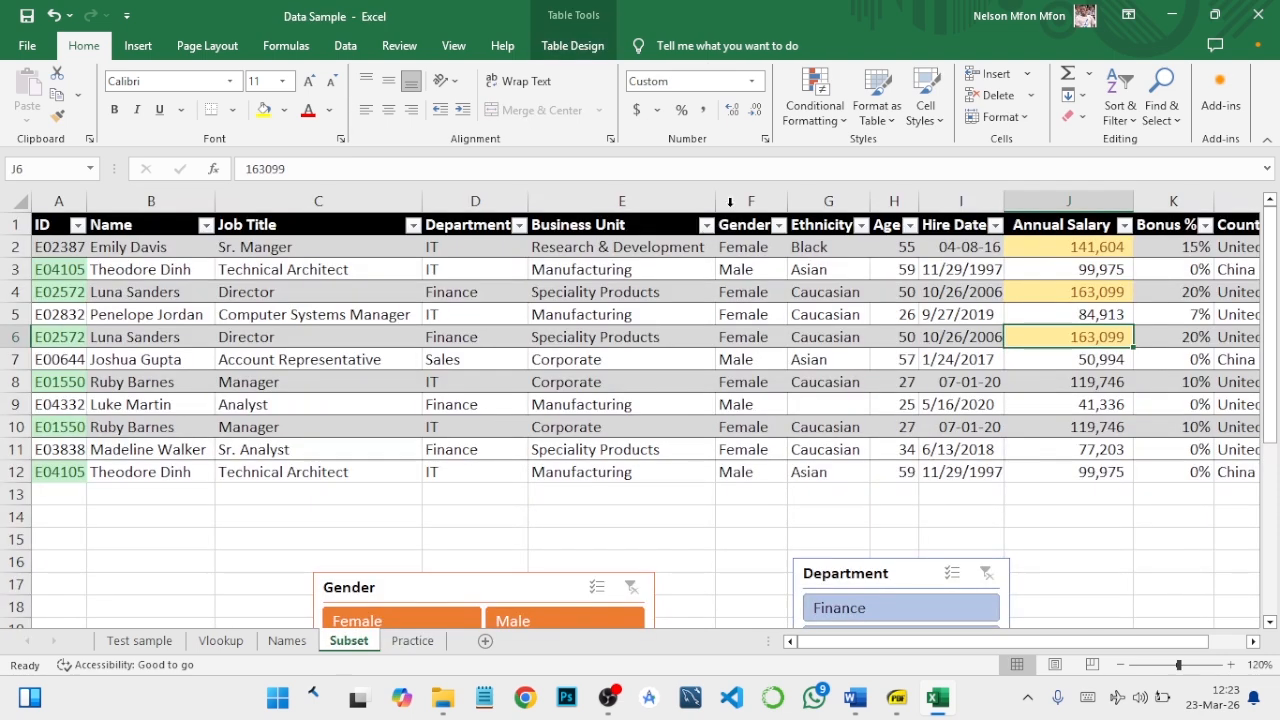
click(827, 122)
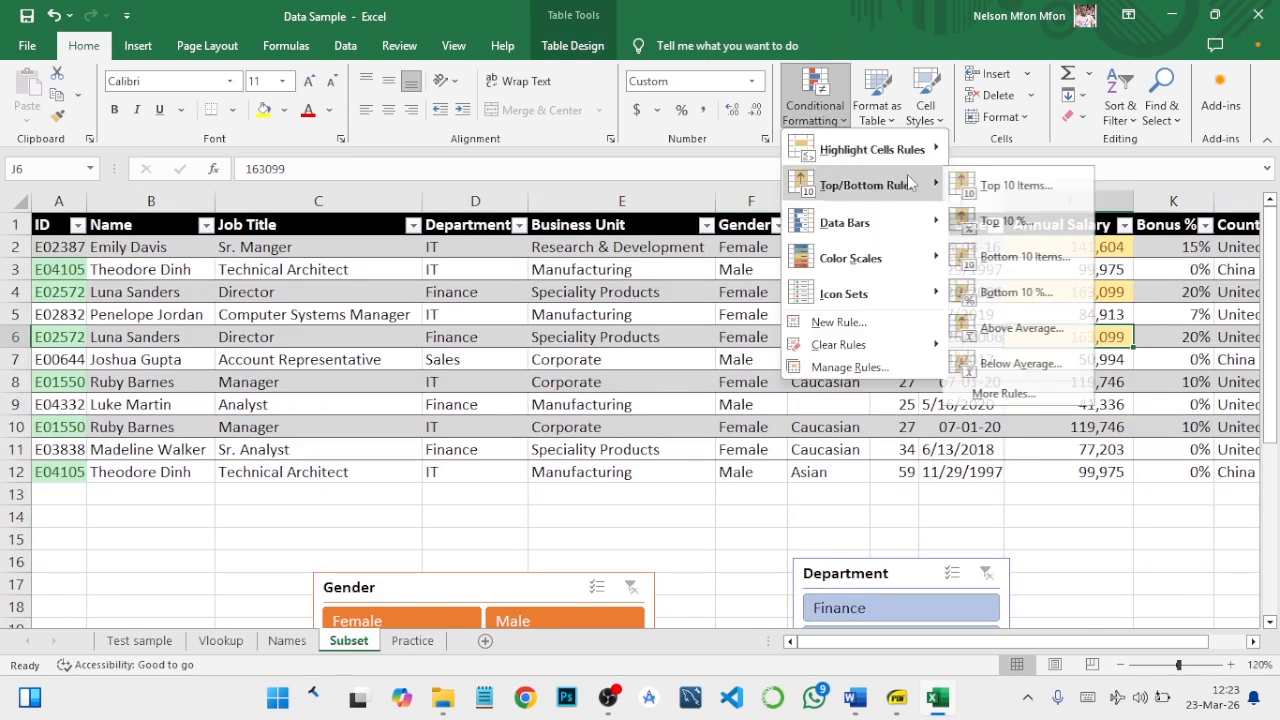
mouse_move(924, 160)
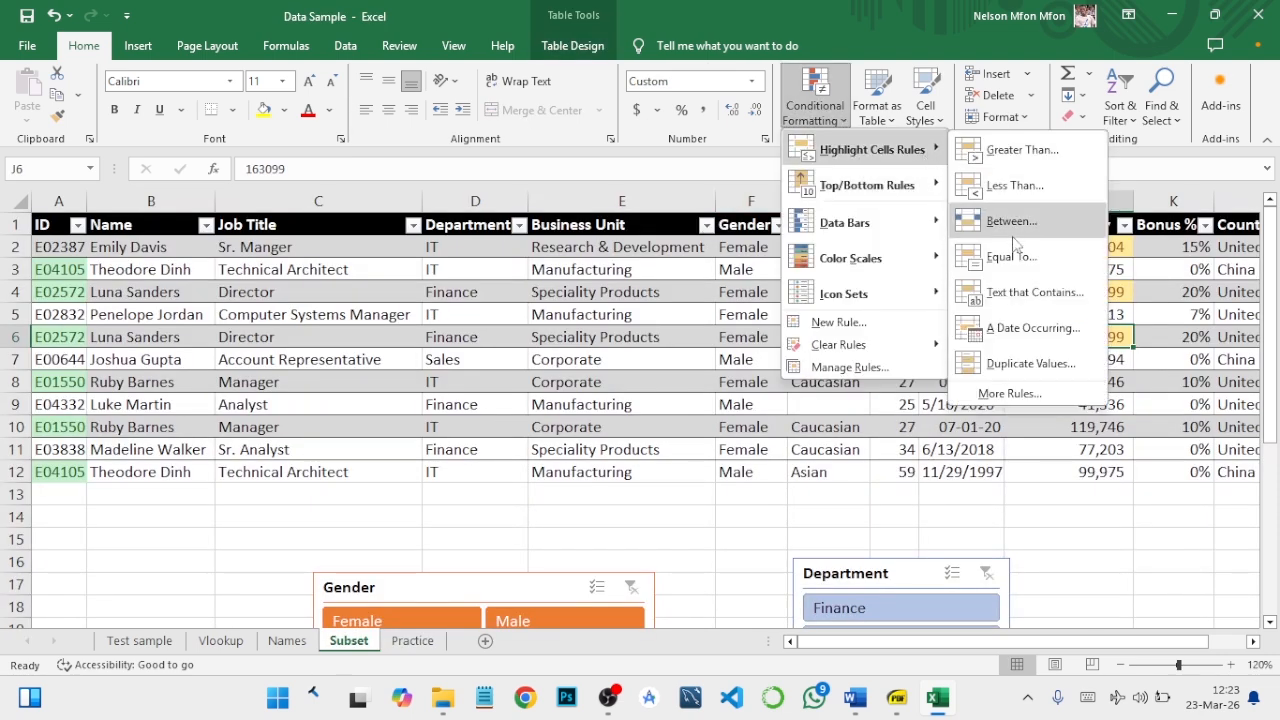
mouse_move(900, 185)
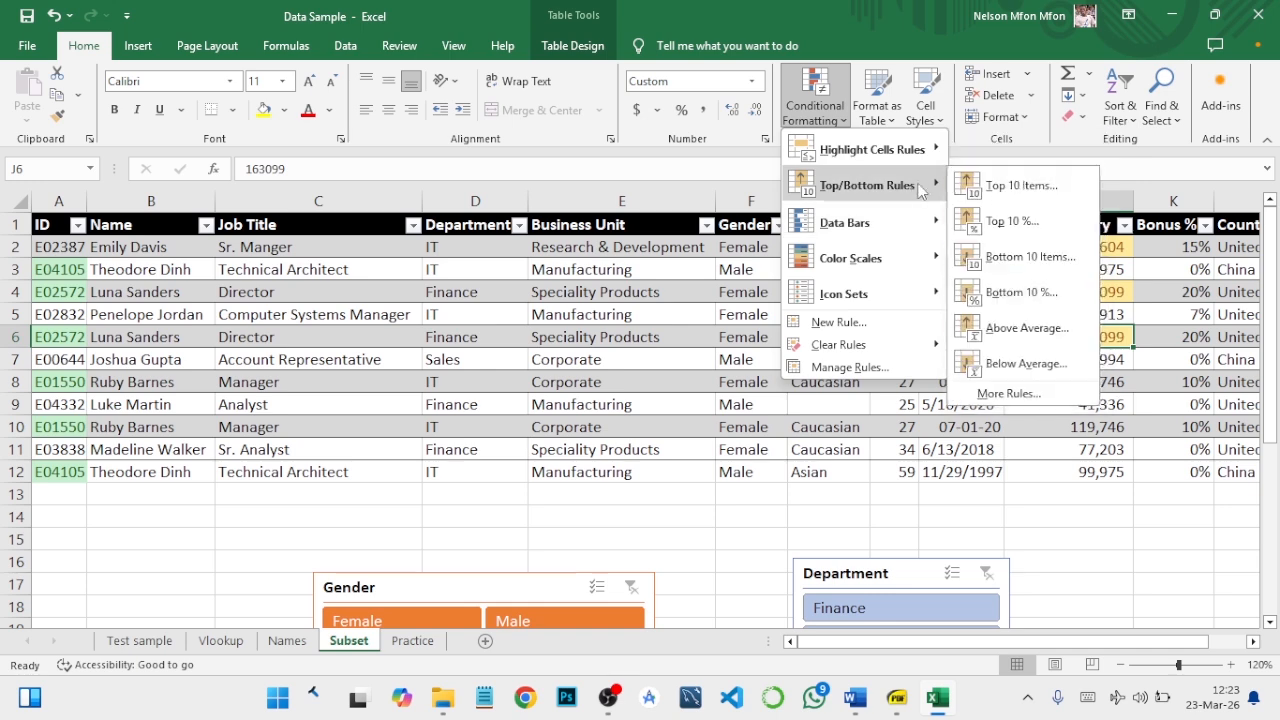
mouse_move(944, 228)
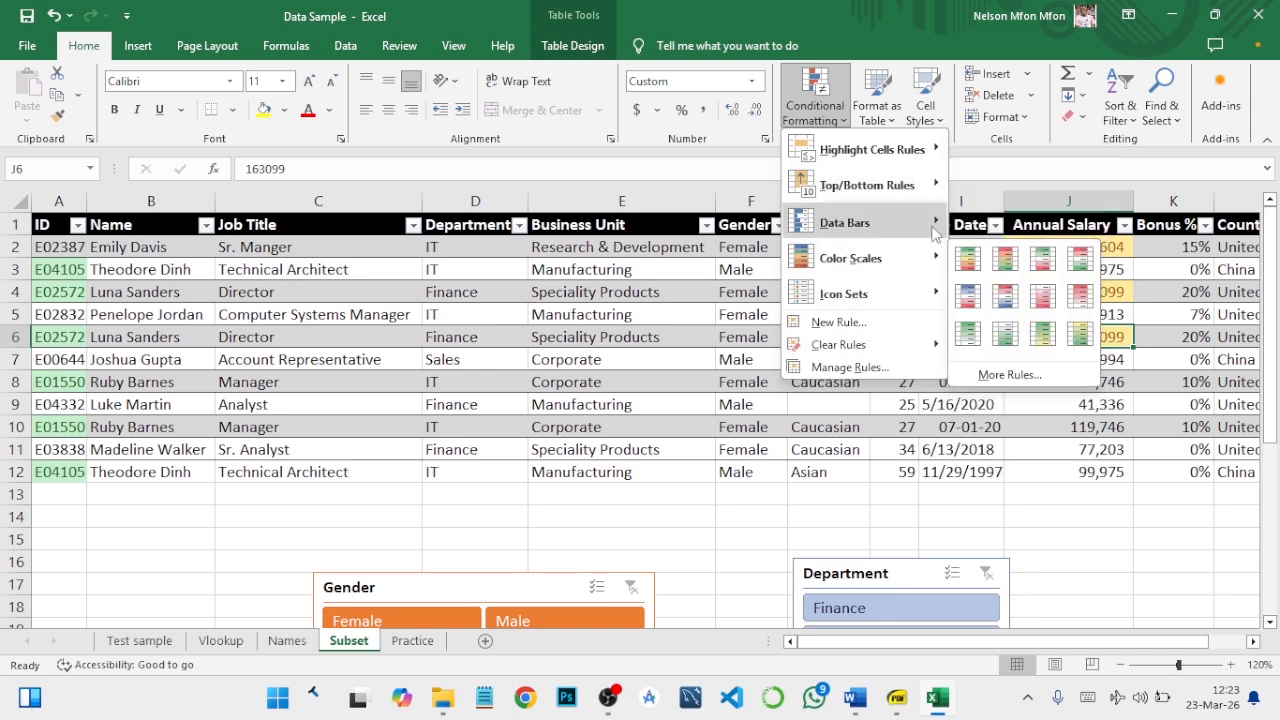
click(682, 476)
click(662, 472)
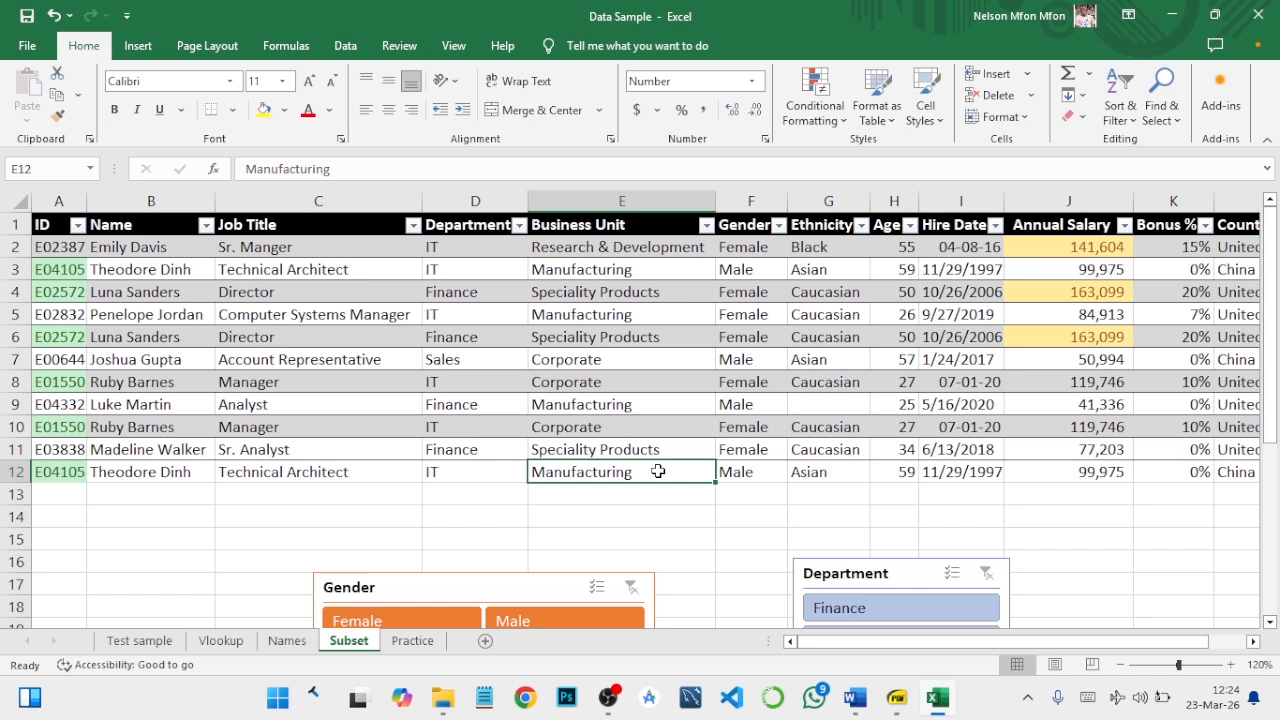